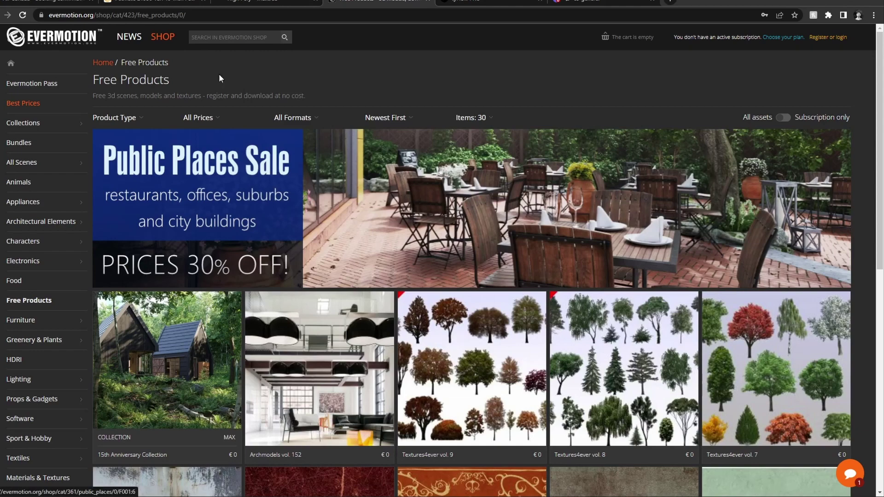
- Show the free plant models in the Maxtree shop, then bring up the tyFlow page
left_click(249, 2)
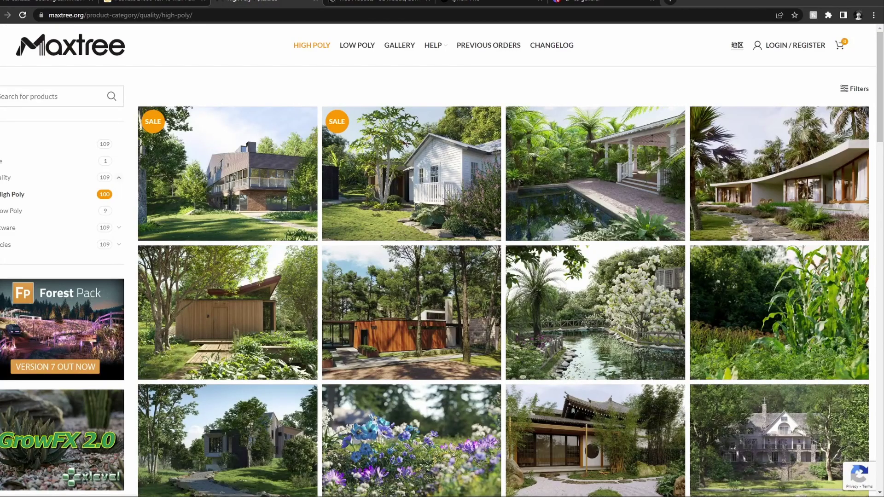
left_click(16, 163)
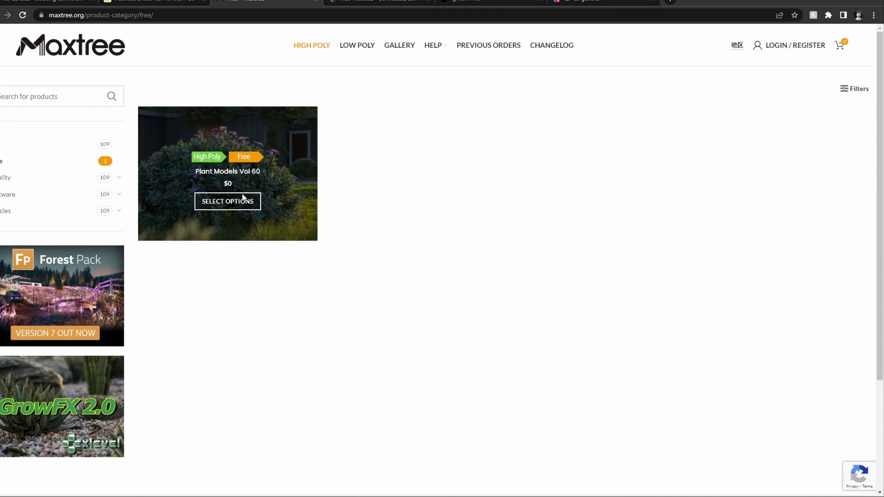
left_click(493, 3)
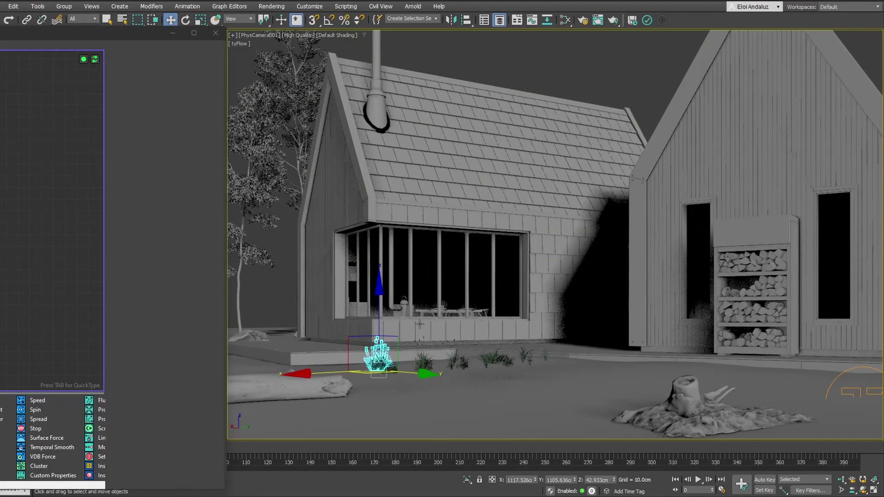
- Switch to 3ds Max and add a Birth Paint operator to the empty tyFlow graph
left_click_drag(35, 32, 197, 31)
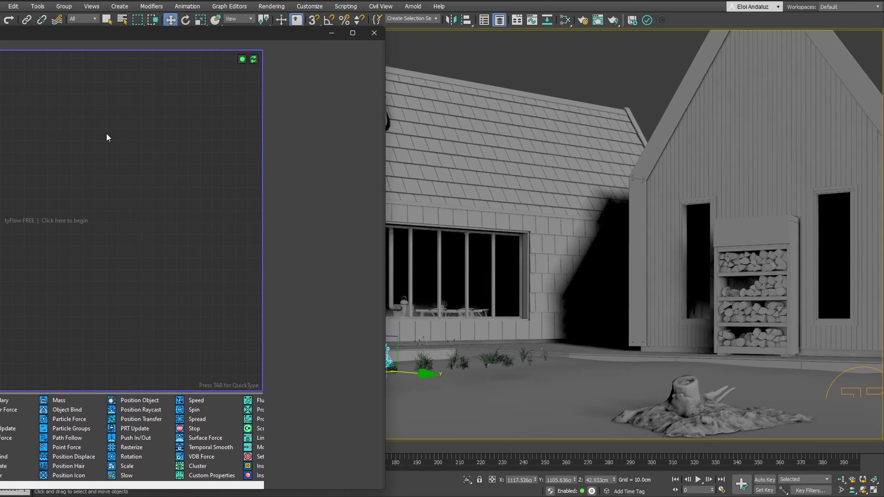
key("Tab")
type("birth pai")
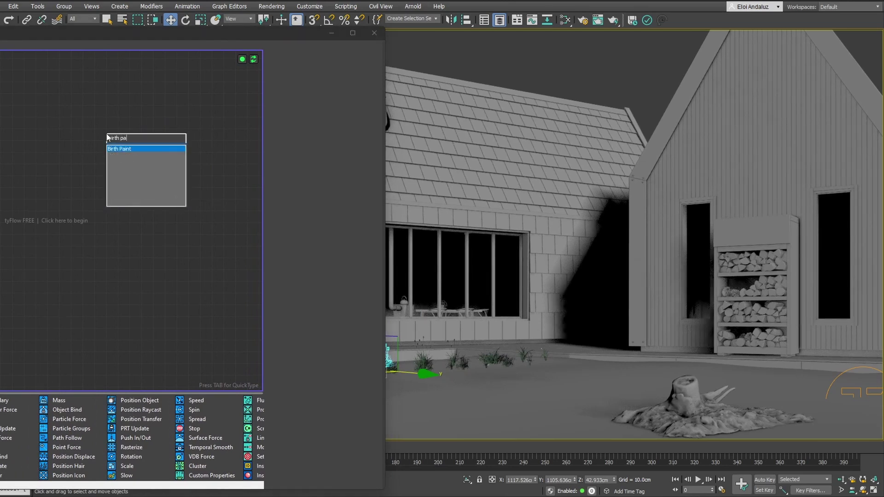
key("Return")
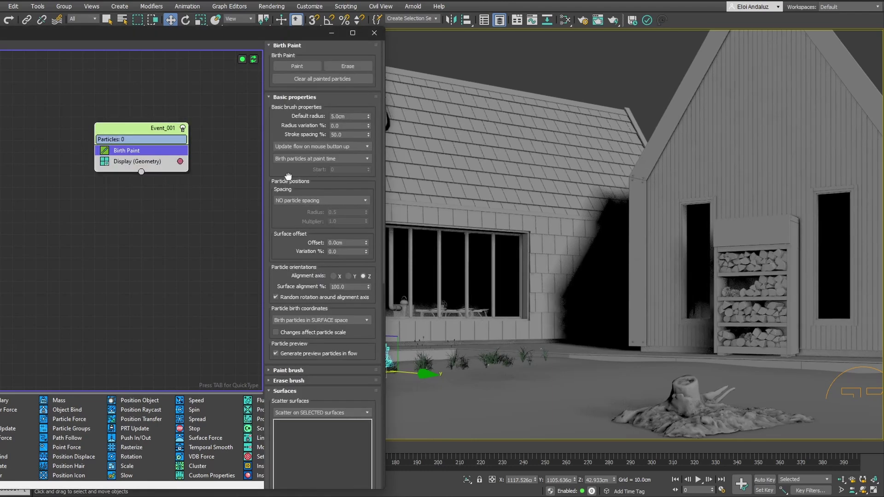
- Add all the Cyperus and Setaria plants of the MT_PM layer to the Birth Paint operator's particle shapes
left_click_drag(297, 178, 296, 115)
scroll(325, 256, "down", 3)
scroll(306, 240, "down", 6)
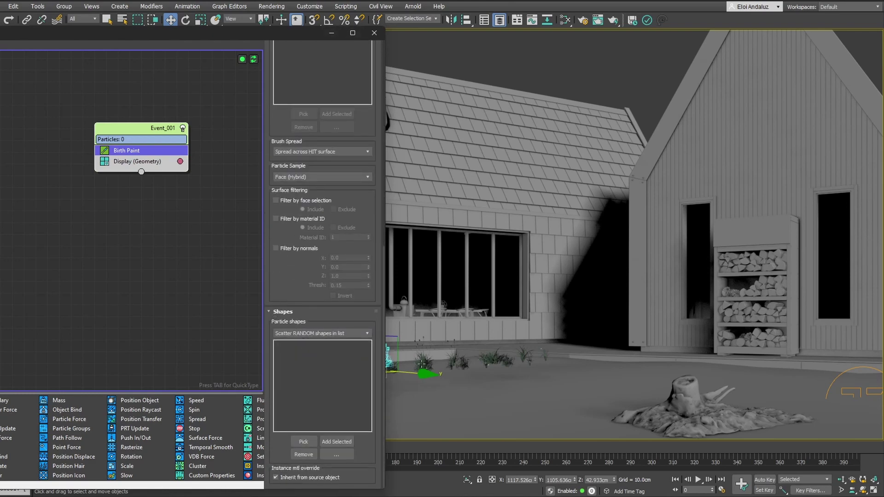
left_click_drag(258, 36, 293, 252)
double_click(30, 104)
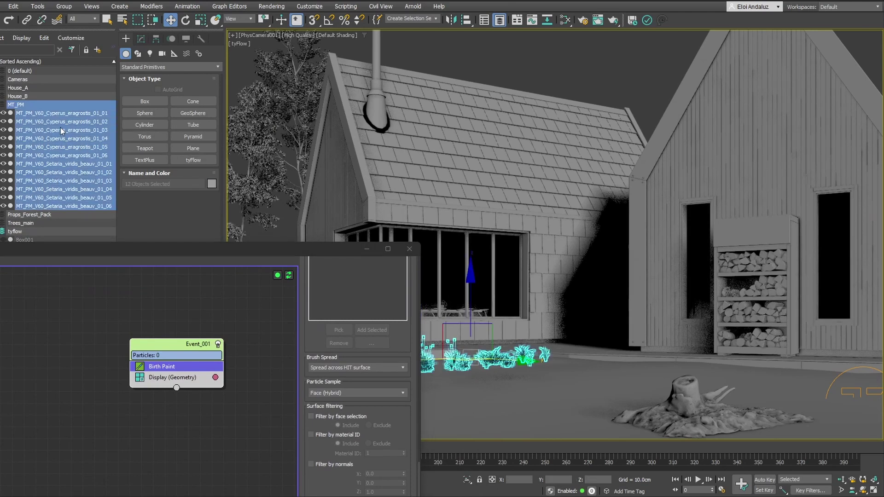
left_click_drag(194, 251, 132, 18)
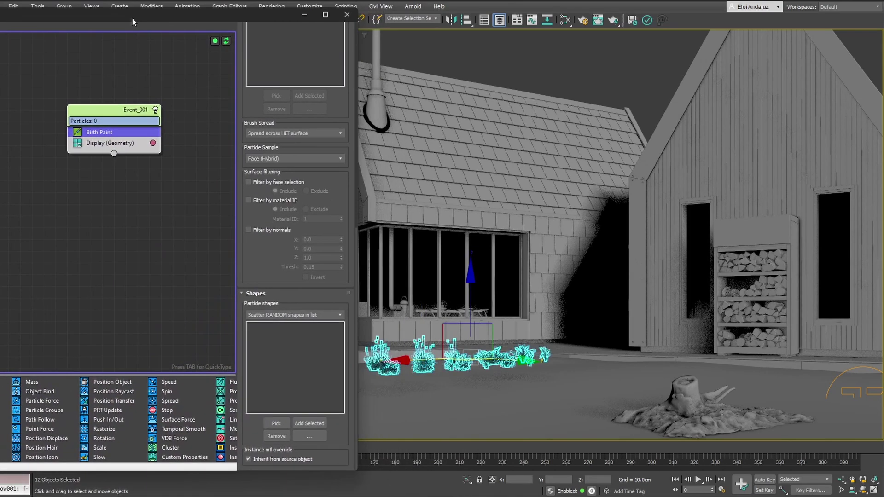
left_click(308, 423)
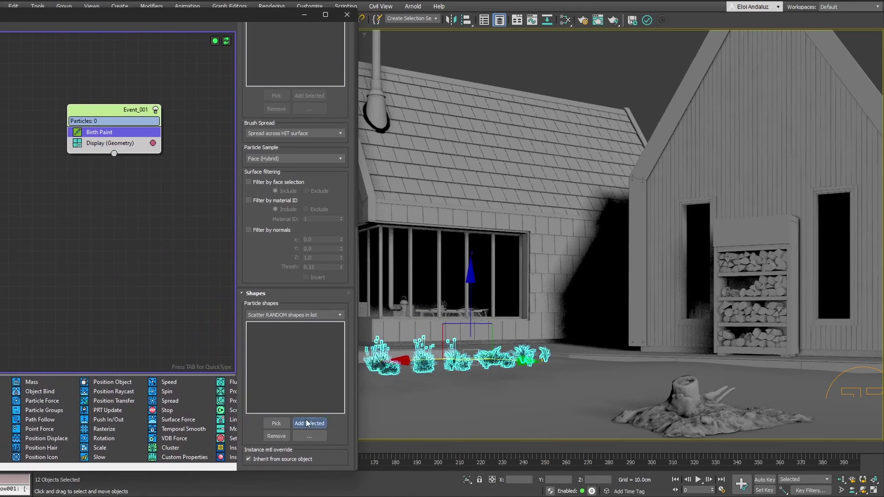
- Select the ground plane as the scatter surface and activate Birth Paint's Paint mode in a perspective view beside the wooden deck
left_click(496, 402)
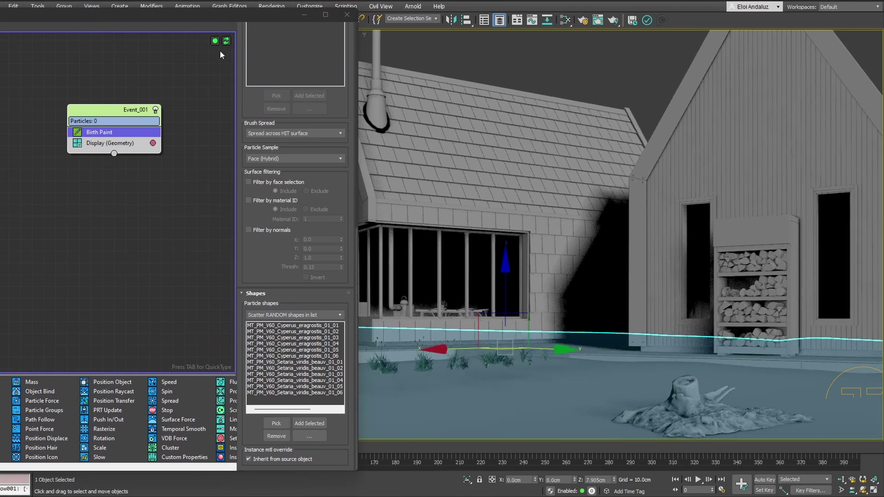
scroll(239, 85, "up", 10)
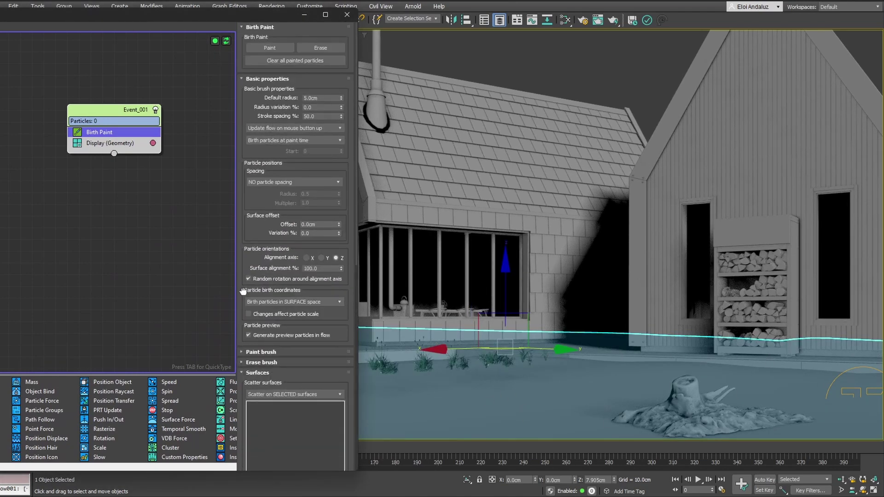
left_click_drag(243, 291, 243, 286)
key("p")
scroll(606, 234, "down", 5)
scroll(606, 234, "down", 5)
middle_click_drag(619, 233, 549, 263, "alt")
scroll(536, 247, "up", 6)
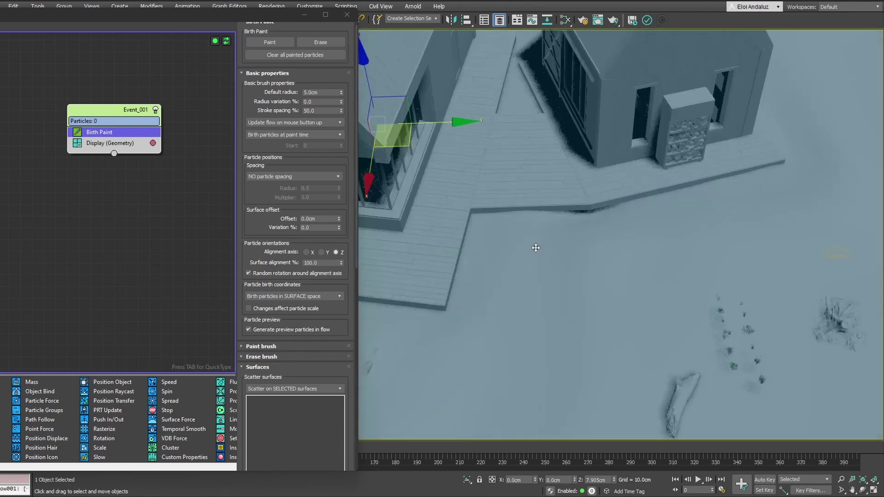
scroll(535, 248, "up", 2)
left_click(270, 41)
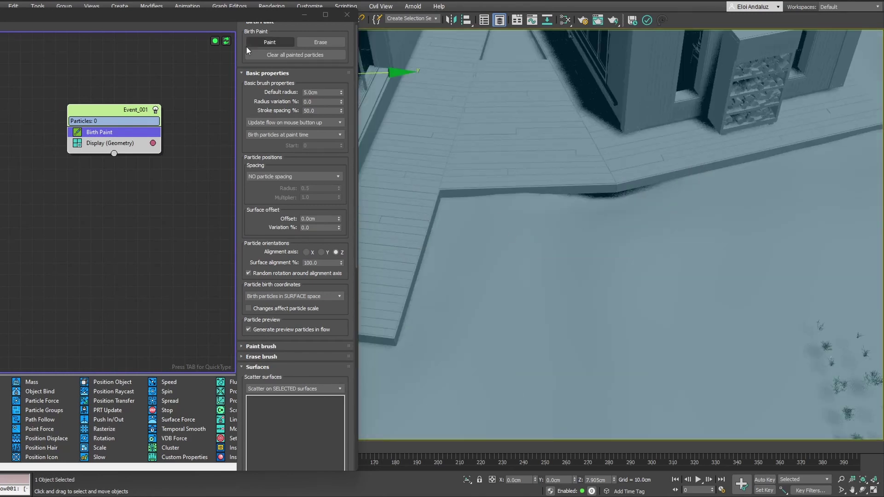
left_click(474, 215)
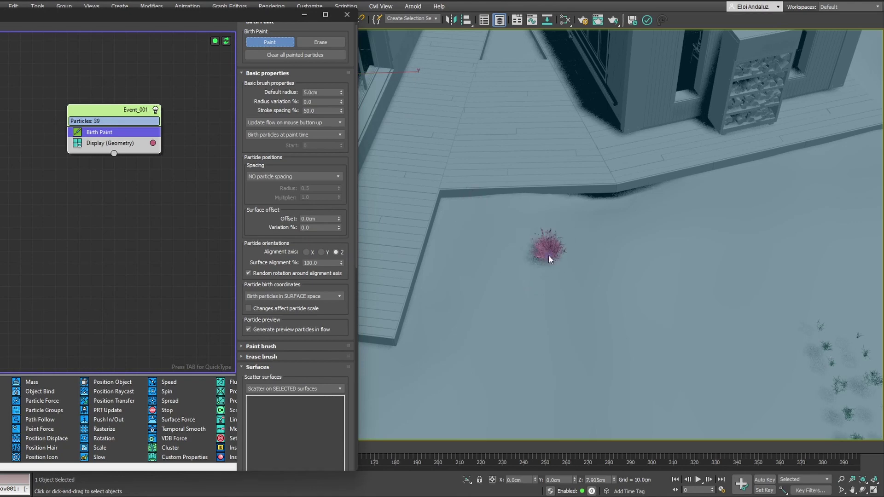
- Try out a larger brush radius and different particle scales and densities over the ground beside the deck
left_click_drag(245, 18, 492, 451)
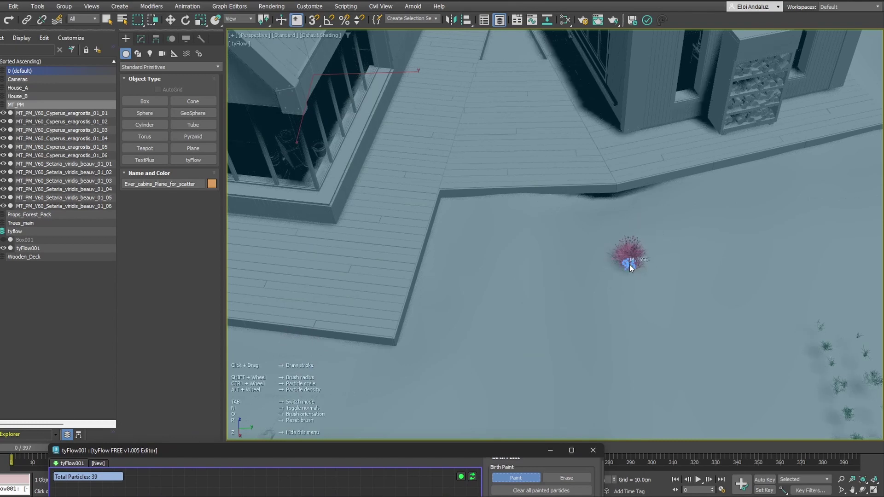
scroll(630, 266, "up", 3, "shift")
scroll(630, 266, "up", 6, "shift")
mouse_move(629, 264)
left_mouse_down()
mouse_move(605, 243)
mouse_move(639, 266)
left_mouse_up()
scroll(636, 265, "down", 1, "shift")
scroll(632, 262, "down", 1, "shift")
scroll(626, 256, "up", 1, "shift")
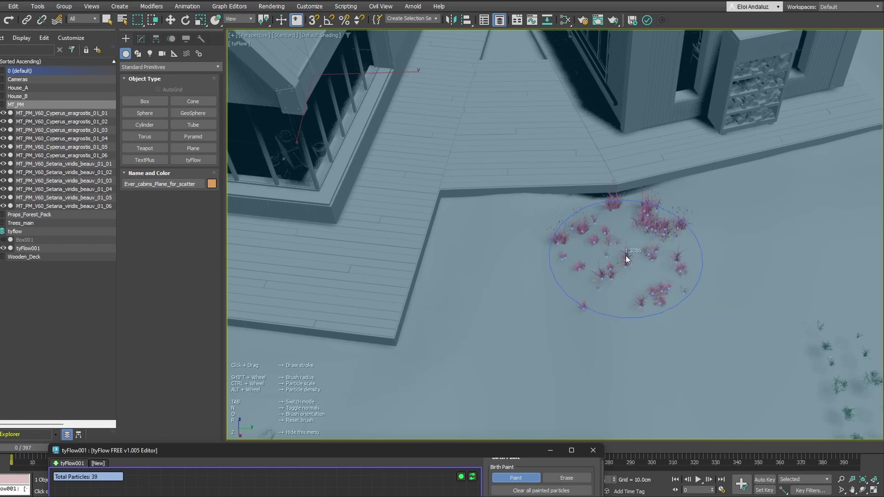
scroll(626, 256, "down", 5, "ctrl")
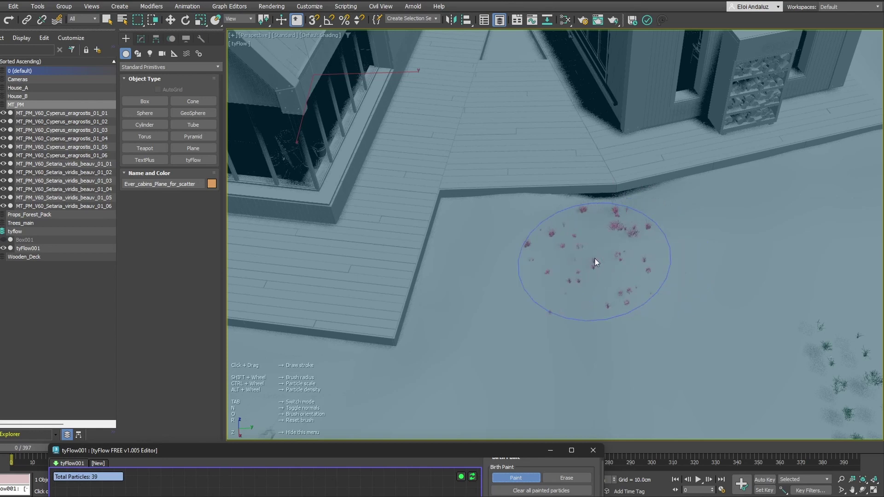
key("alt")
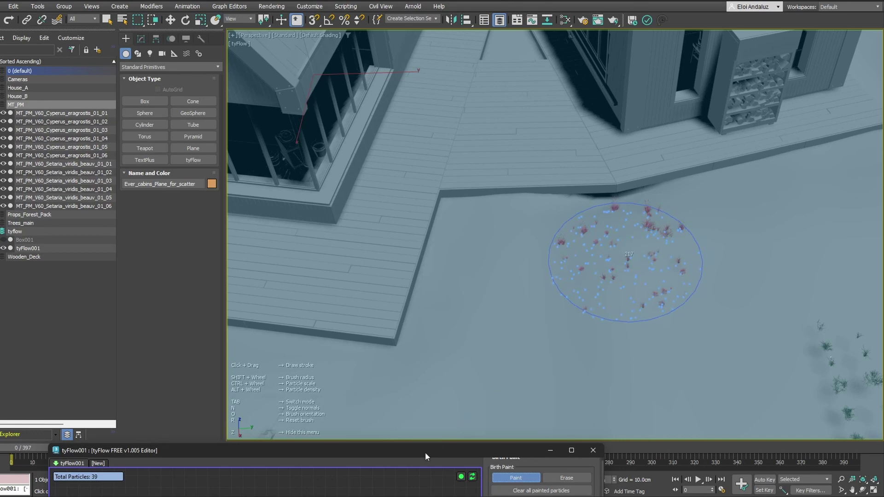
- Lower the outer end of the paint brush's density falloff curve so the density fades toward the brush edge
left_click_drag(425, 452, 286, 36)
left_click_drag(362, 252, 358, 98)
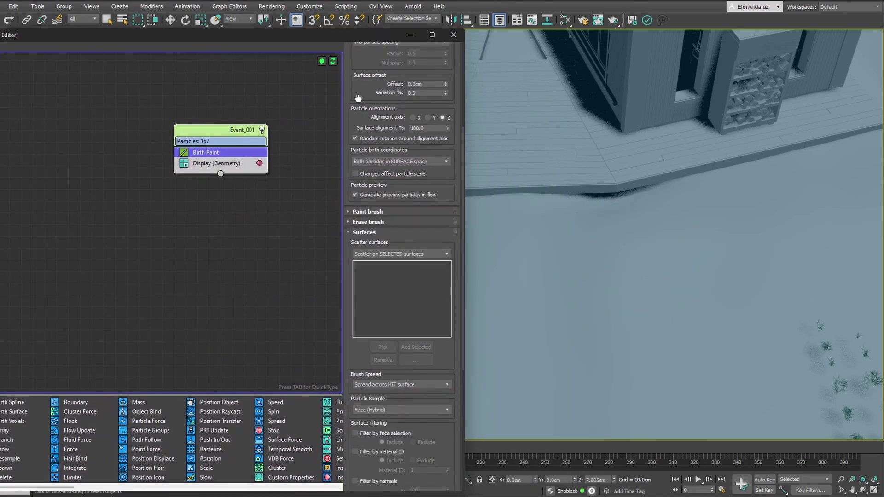
left_click(374, 213)
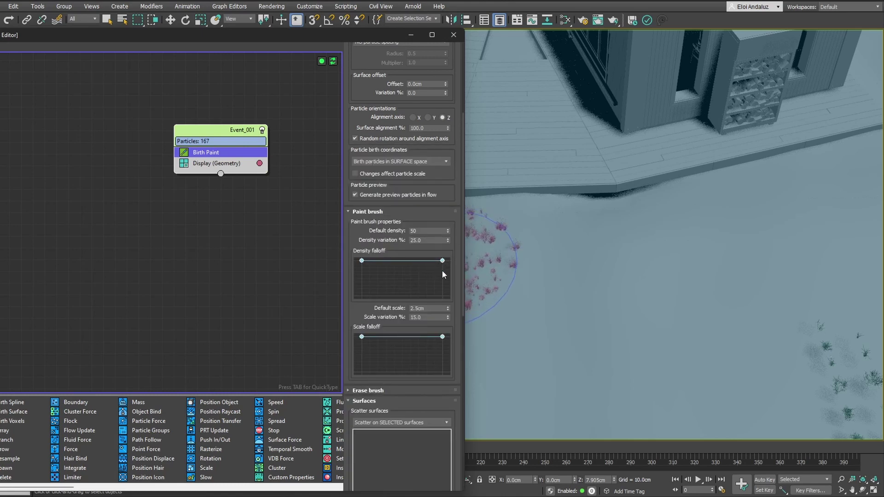
left_click_drag(443, 271, 442, 292)
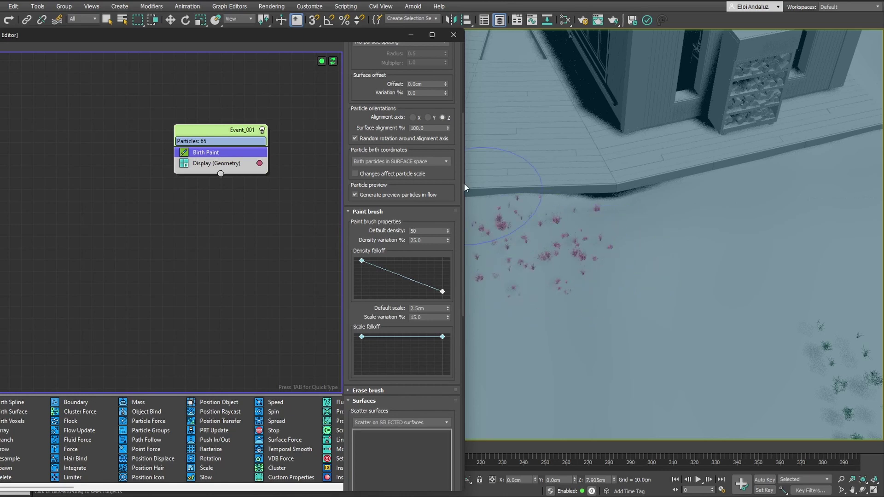
- Make a test stroke with a small brush on the ground and clear all painted particles
left_click_drag(450, 169, 430, 380)
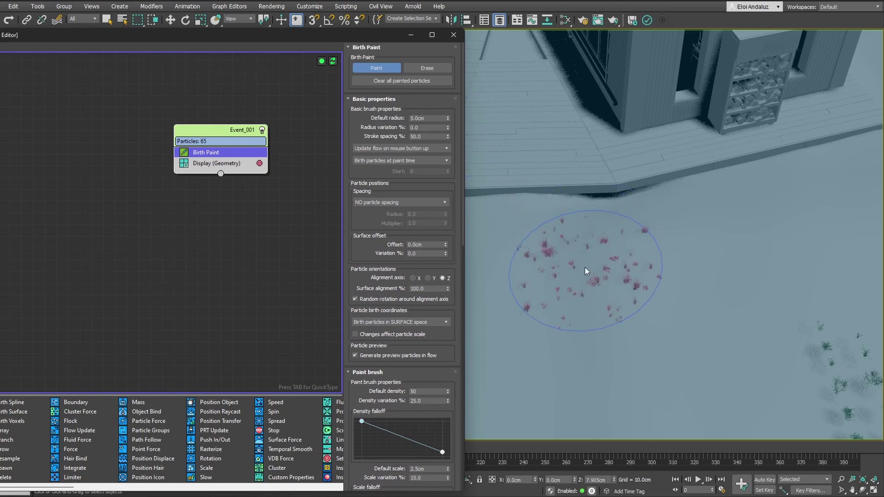
scroll(588, 270, "down", 5, "ctrl")
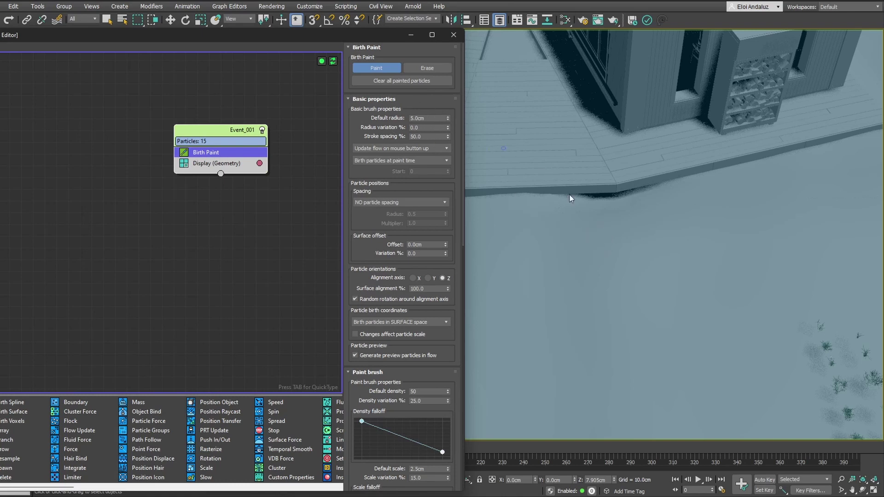
left_click(598, 253)
left_click_drag(598, 253, 596, 250)
left_click(401, 81)
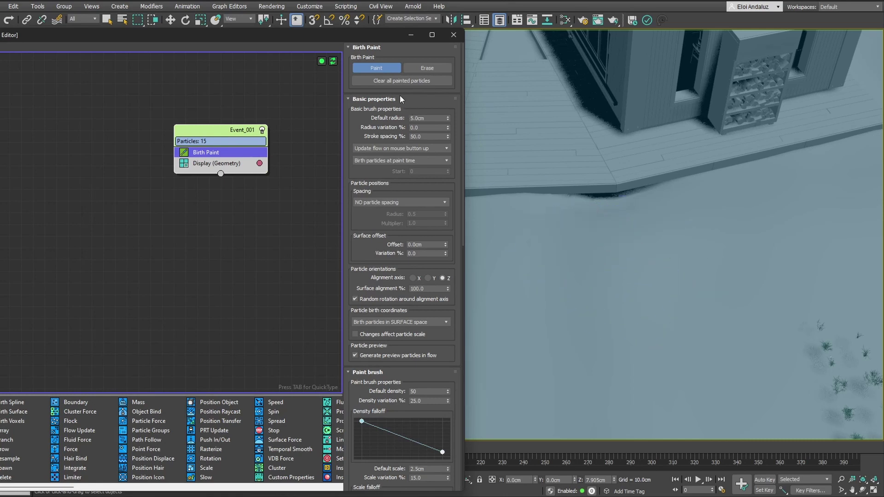
- Set the brush's default radius to 150 cm and try the brush over the ground
double_click(426, 117)
type("50")
left_click_drag(575, 248, 580, 268)
type("150")
key("Return")
mouse_move(567, 255)
left_mouse_down()
mouse_move(588, 256)
mouse_move(585, 282)
left_mouse_up()
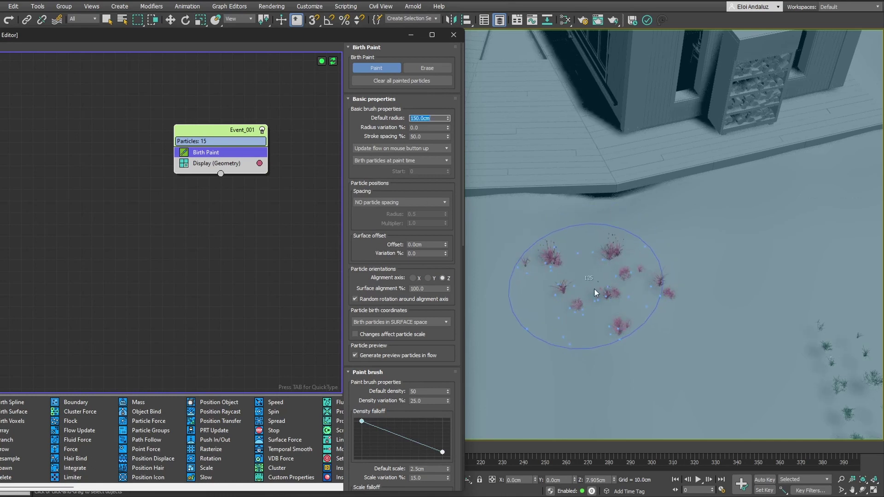
mouse_move(575, 267)
left_mouse_down()
mouse_move(649, 268)
mouse_move(609, 270)
left_mouse_up()
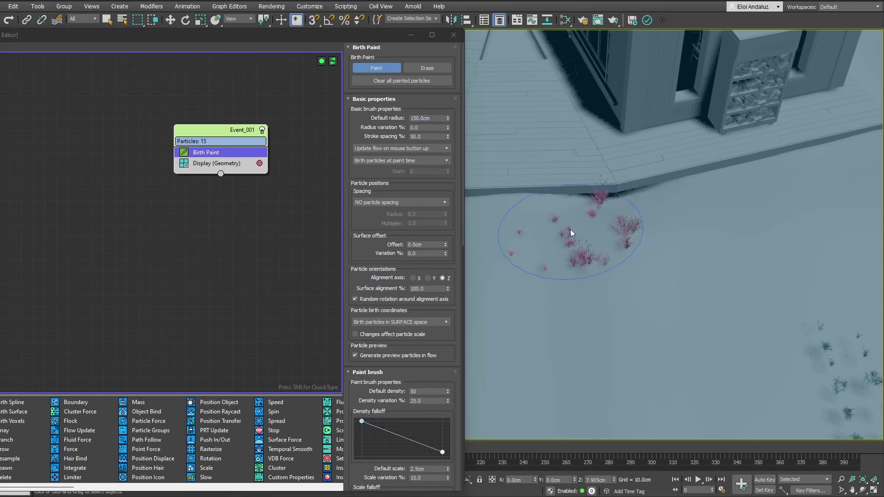
- Set the paint brush's default density to 200 and check the brush over the ground
scroll(405, 292, "down", 3)
double_click(423, 289)
type("200")
key("Return")
mouse_move(479, 290)
left_mouse_down()
mouse_move(589, 291)
mouse_move(595, 258)
mouse_move(600, 279)
mouse_move(520, 317)
left_mouse_up()
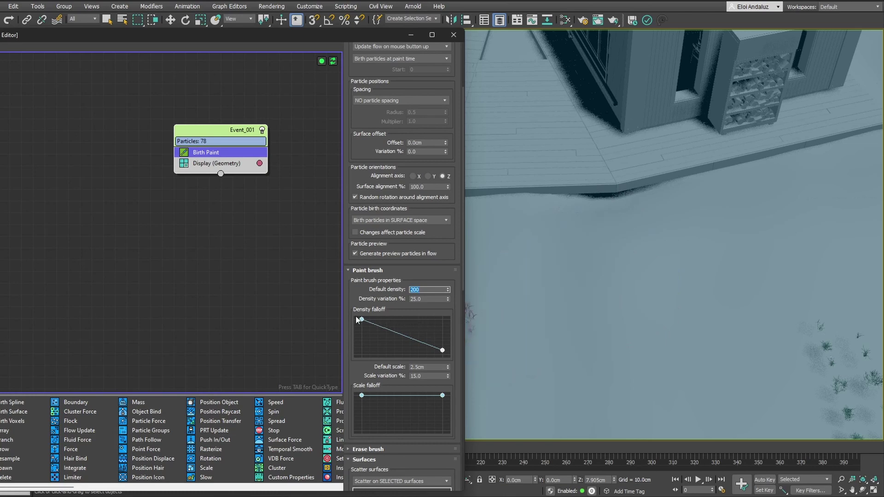
mouse_move(579, 281)
left_mouse_down()
mouse_move(512, 322)
mouse_move(548, 311)
left_mouse_up()
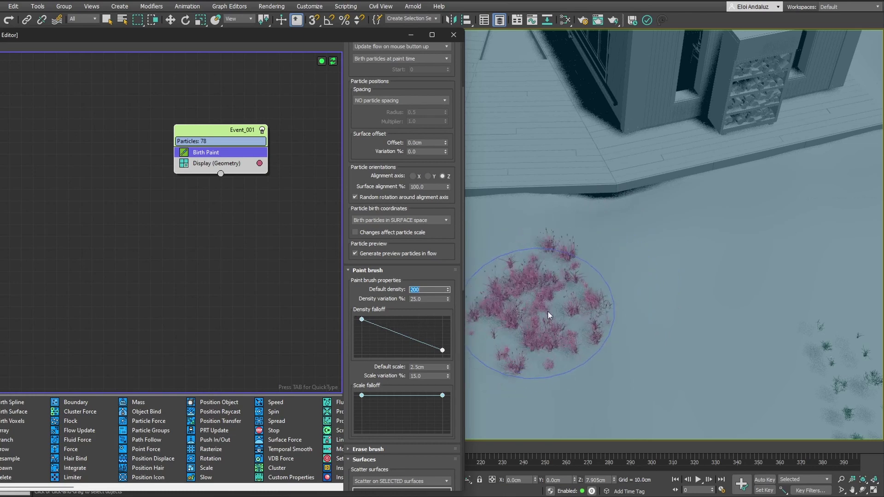
- Add a middle point to the density falloff curve and pull it down for a steeper drop from the brush centre
left_click(401, 337)
left_click_drag(401, 338, 395, 346)
mouse_move(507, 314)
left_mouse_down()
mouse_move(602, 302)
mouse_move(592, 284)
mouse_move(612, 278)
mouse_move(592, 307)
mouse_move(599, 279)
left_mouse_up()
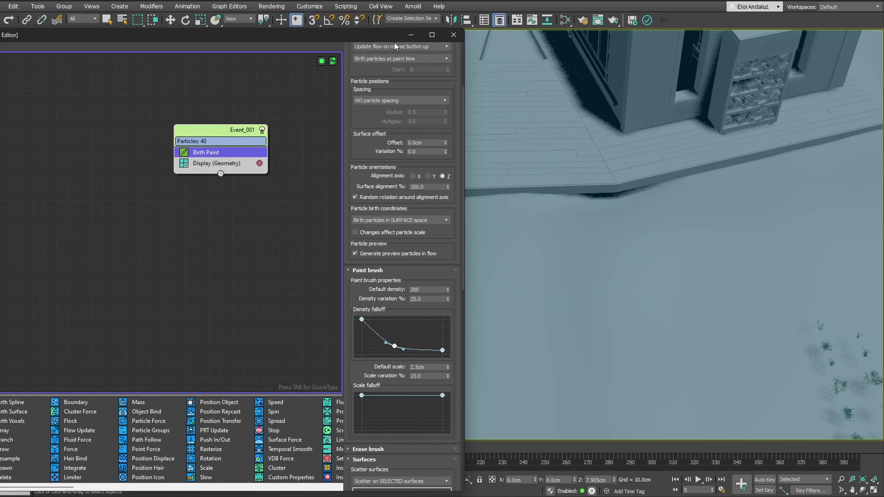
- Paint the grasses onto the ground along the edge and around the corner of the wooden deck
mouse_move(391, 35)
left_mouse_down()
mouse_move(239, 41)
mouse_move(96, 28)
mouse_move(148, 30)
left_mouse_up()
left_click(515, 250)
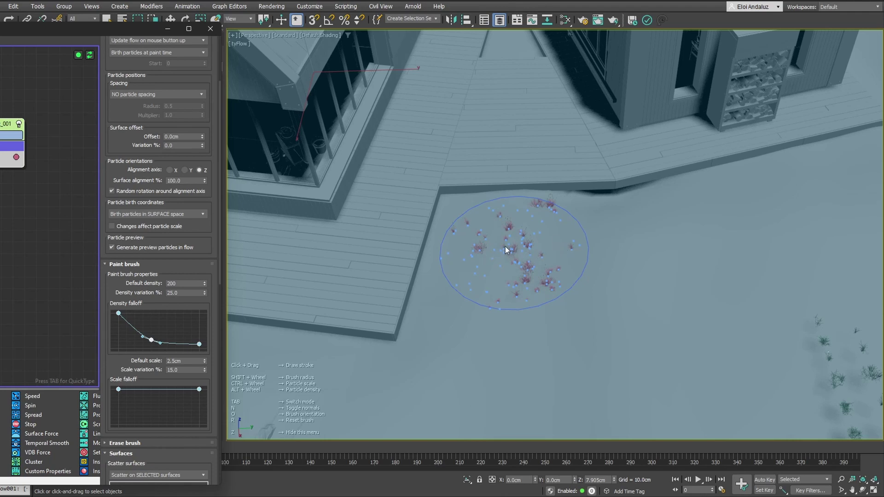
left_click(500, 241)
mouse_move(505, 239)
left_mouse_down()
mouse_move(625, 229)
mouse_move(866, 170)
left_mouse_up()
left_click(482, 290)
mouse_move(482, 291)
left_mouse_down()
mouse_move(480, 236)
mouse_move(473, 267)
left_mouse_up()
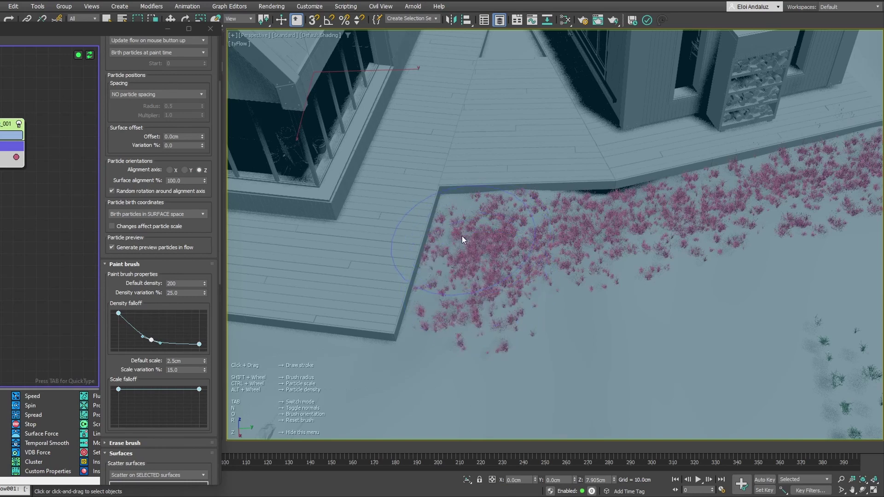
mouse_move(461, 234)
left_mouse_down()
mouse_move(456, 223)
mouse_move(450, 316)
mouse_move(502, 299)
mouse_move(482, 300)
left_mouse_up()
- Paint grasses on the ground around both cabins and fill in the foreground through the camera view
scroll(481, 299, "down", 5)
mouse_move(755, 138)
left_mouse_down()
mouse_move(797, 245)
mouse_move(628, 341)
mouse_move(454, 293)
mouse_move(322, 156)
left_mouse_up()
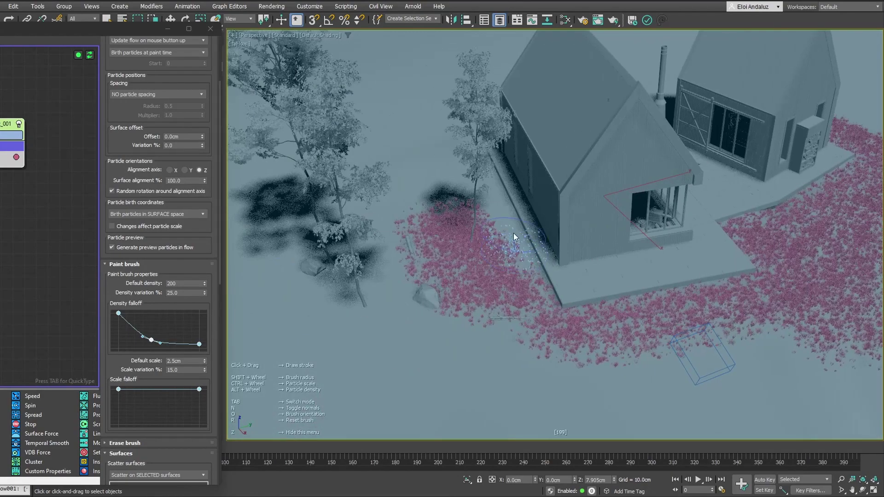
left_click_drag(304, 281, 370, 195)
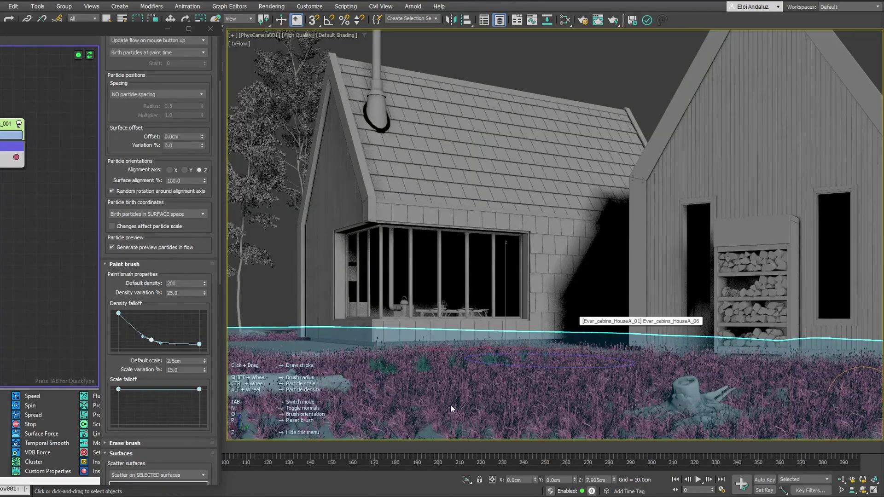
mouse_move(436, 404)
left_mouse_down()
mouse_move(363, 431)
mouse_move(439, 432)
mouse_move(293, 428)
left_mouse_up()
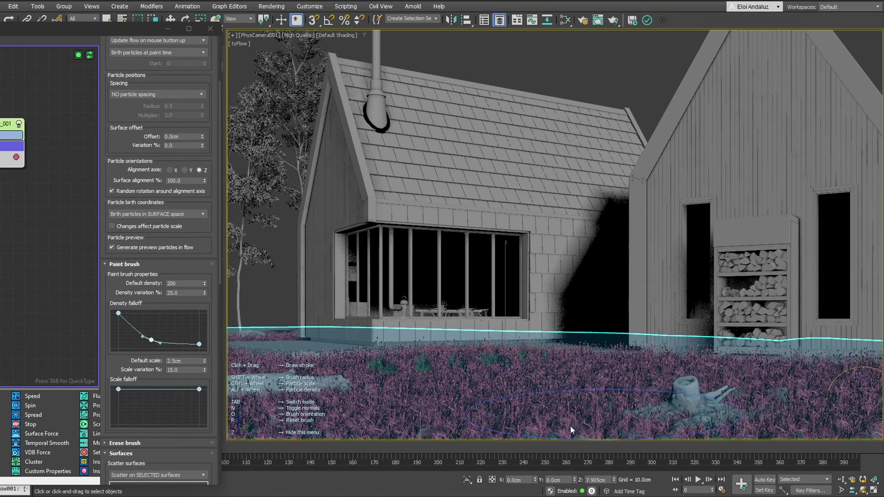
scroll(551, 432, "up", 5, "shift")
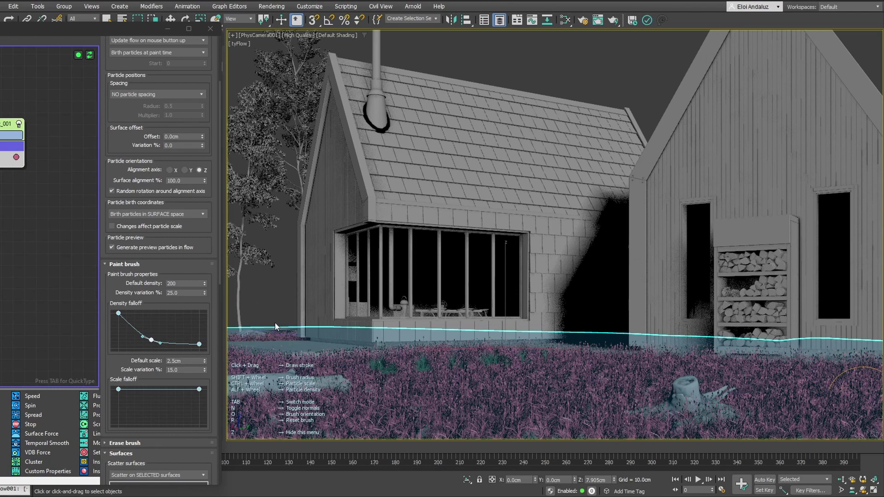
- Enlarge the brush and paint sparse grasses across the open ground beyond the trees and the fallen log
key("p")
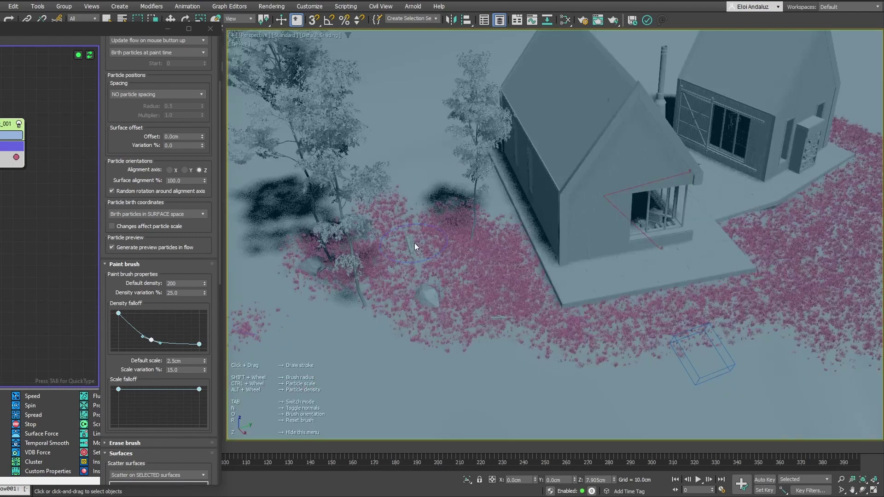
middle_click_drag(458, 286, 609, 266)
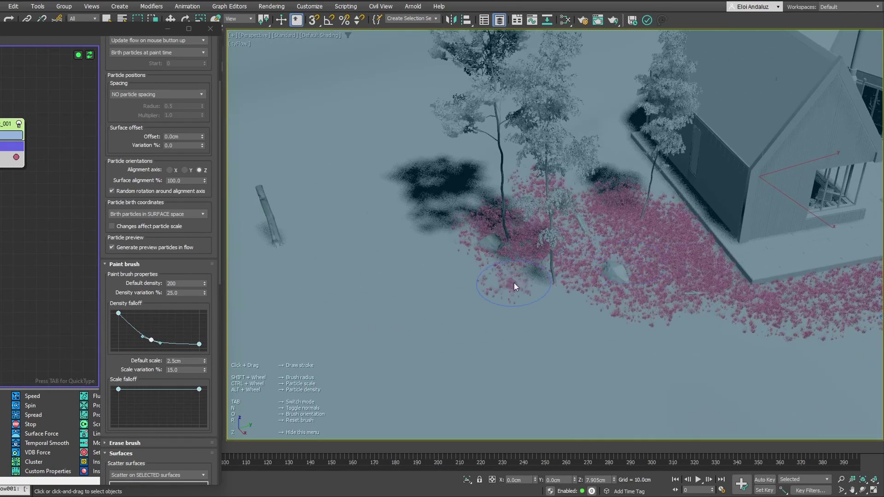
scroll(475, 297, "up", 2, "shift")
scroll(476, 301, "up", 2, "shift")
scroll(475, 299, "up", 2, "shift")
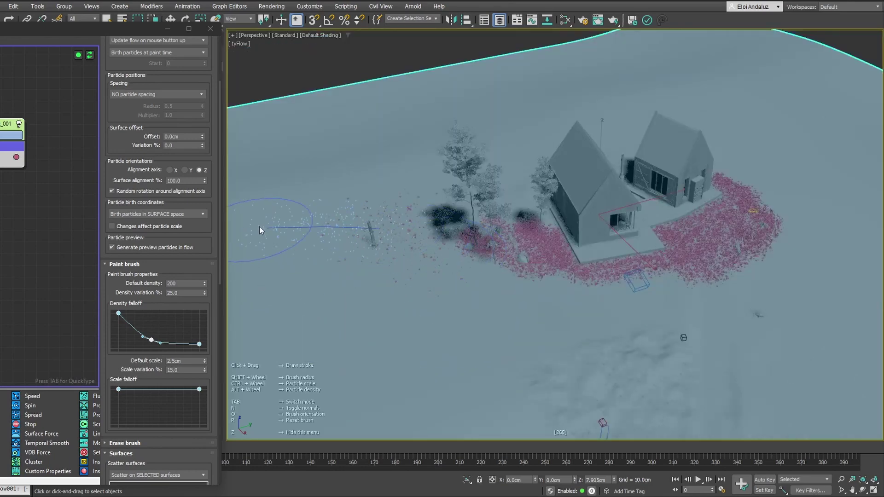
left_click_drag(259, 226, 443, 230)
left_click_drag(407, 286, 405, 280)
key("c")
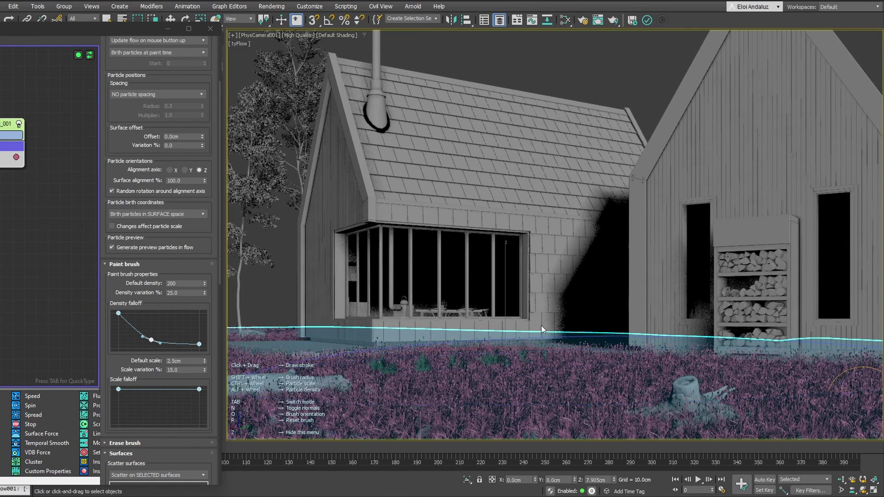
- Add a Scale operator after Birth Paint in Event_001 and set its scale value to 80% on X, Y and Z
left_click_drag(60, 35, 145, 31)
key("Tab")
type("sca")
left_click(76, 166)
left_click_drag(275, 115, 251, 115)
type("70")
key("Return")
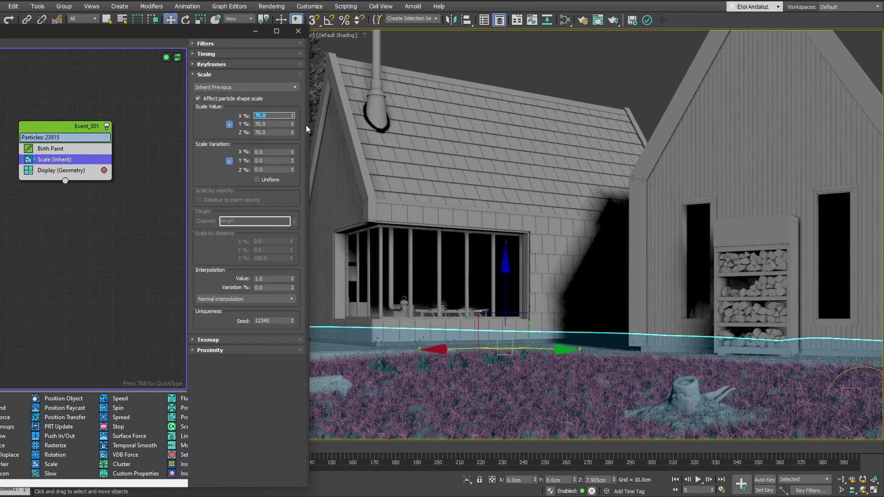
type("80")
key("Return")
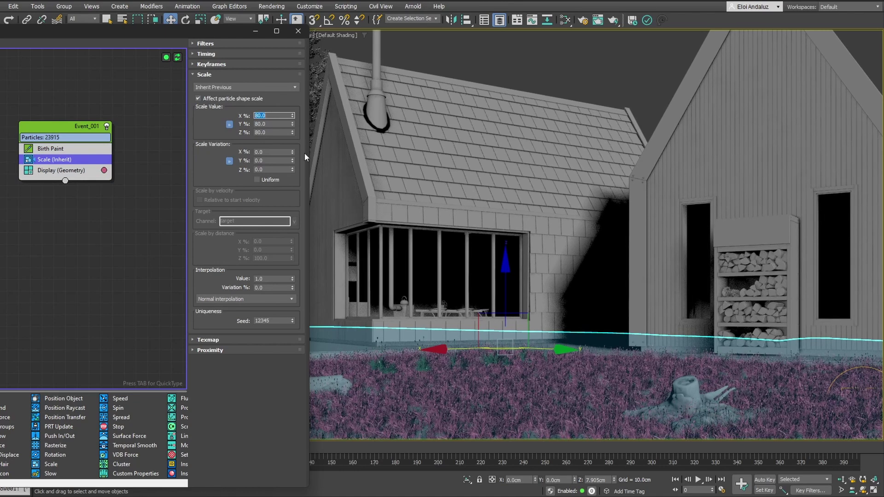
- Set the Scale operator's variation to 40% on all axes and make it uniform
double_click(268, 151)
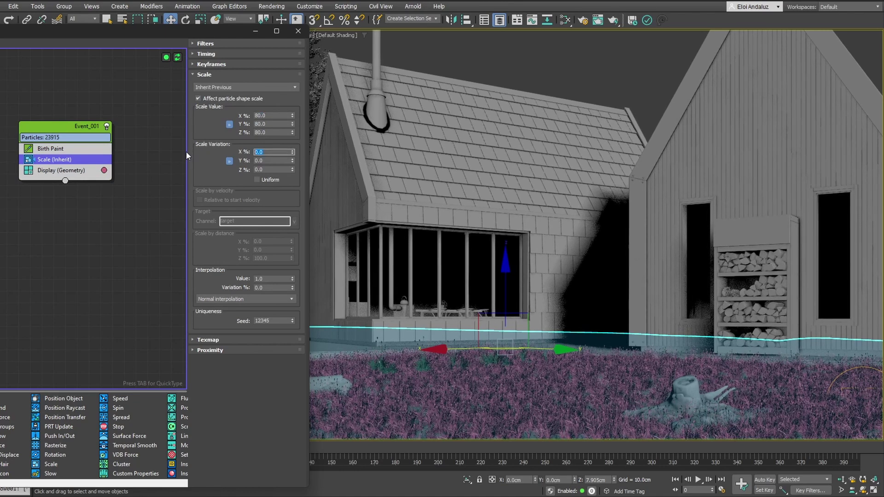
type("40")
key("Return")
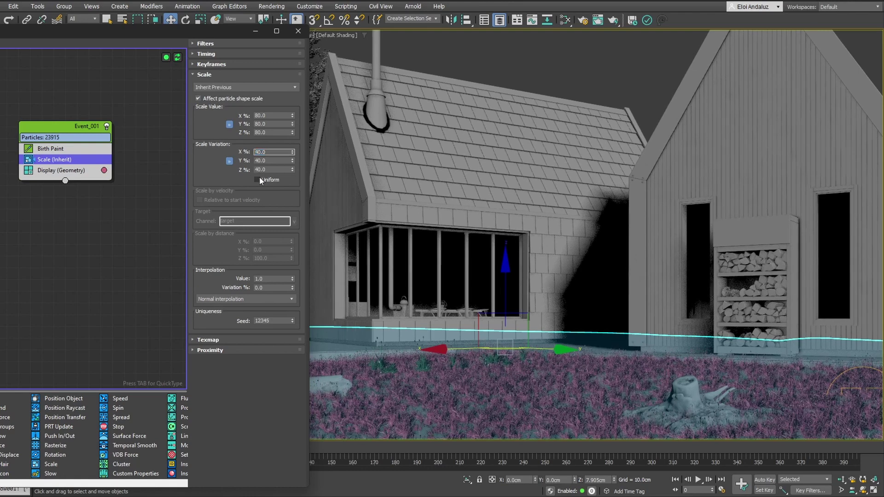
left_click(258, 179)
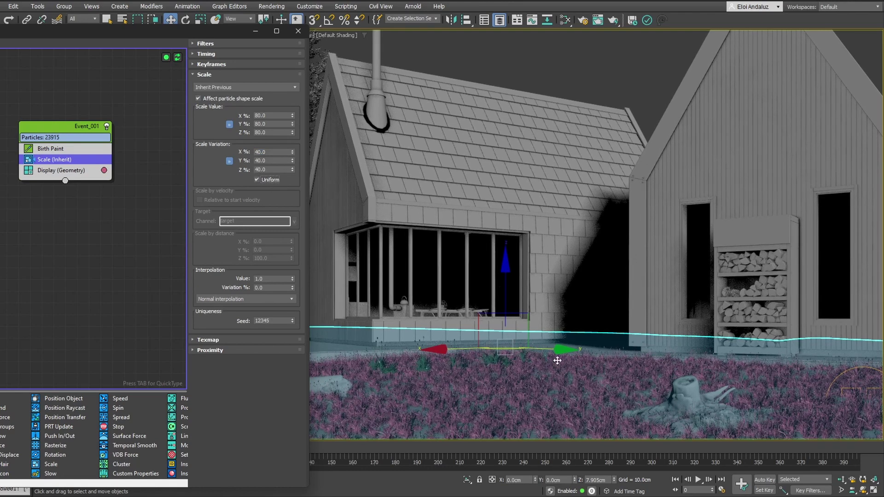
- Resume painting with the Birth Paint operator and add more grasses to the foreground and around the tree stump
left_click(67, 148)
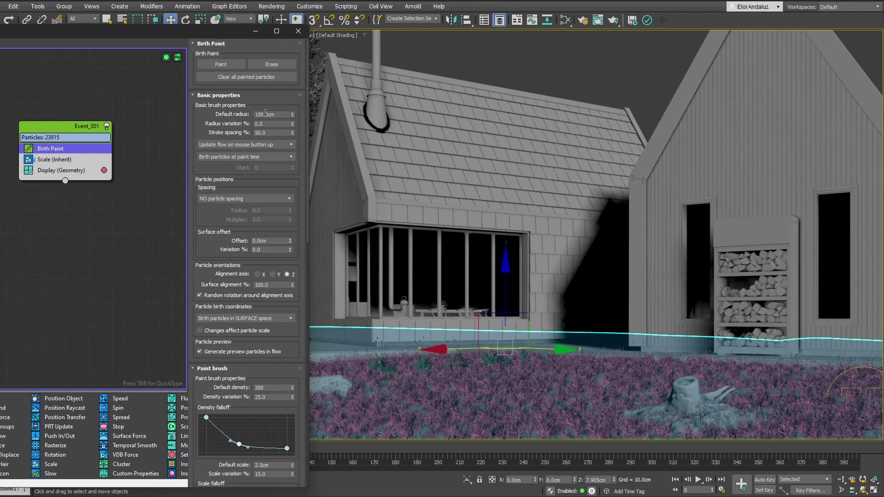
left_click(221, 64)
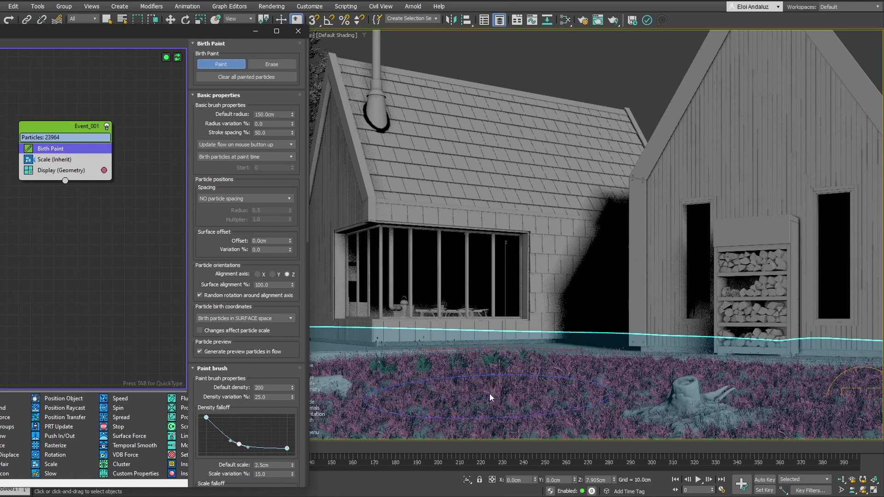
left_click_drag(488, 385, 472, 387)
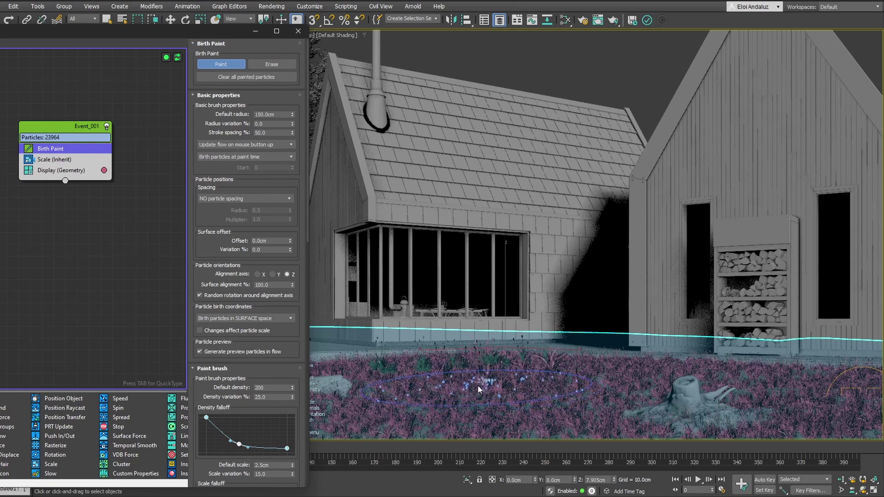
left_click_drag(481, 386, 482, 386)
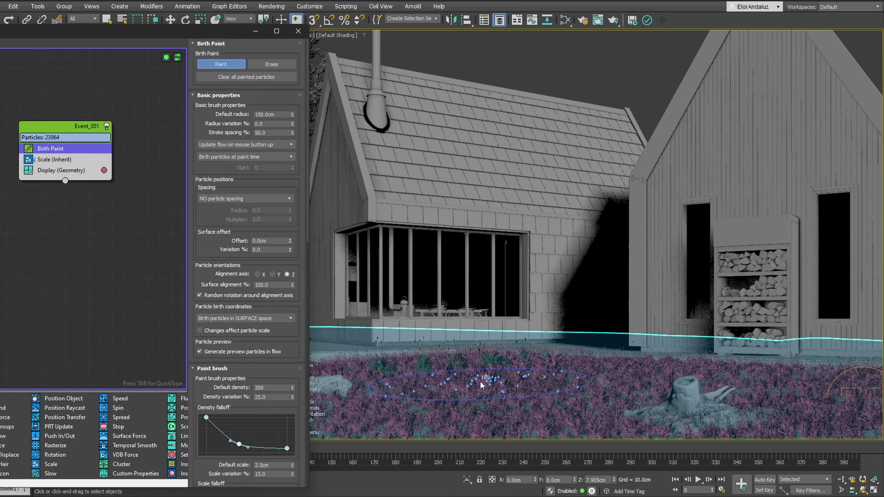
left_click_drag(477, 381, 464, 381)
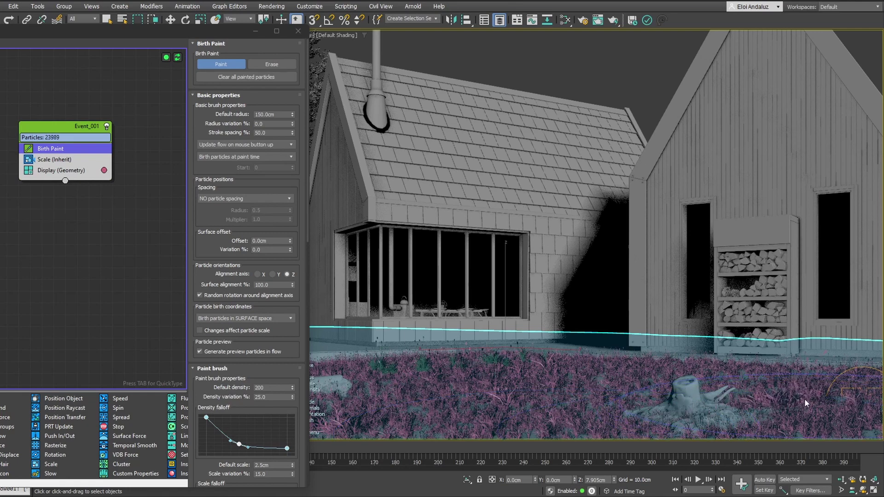
left_click_drag(805, 398, 665, 369)
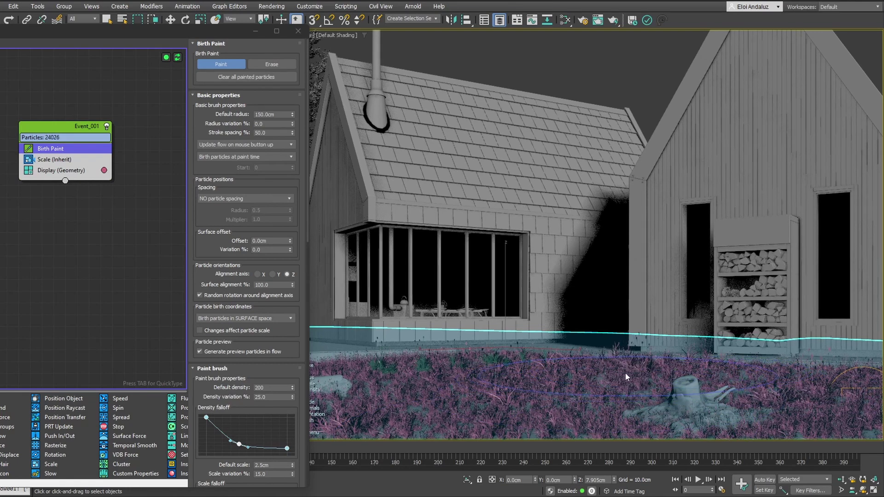
- Adjust the brush size and paint a denser layer of grasses across the whole camera foreground
mouse_move(233, 35)
left_mouse_down()
mouse_move(63, 30)
mouse_move(102, 31)
left_mouse_up()
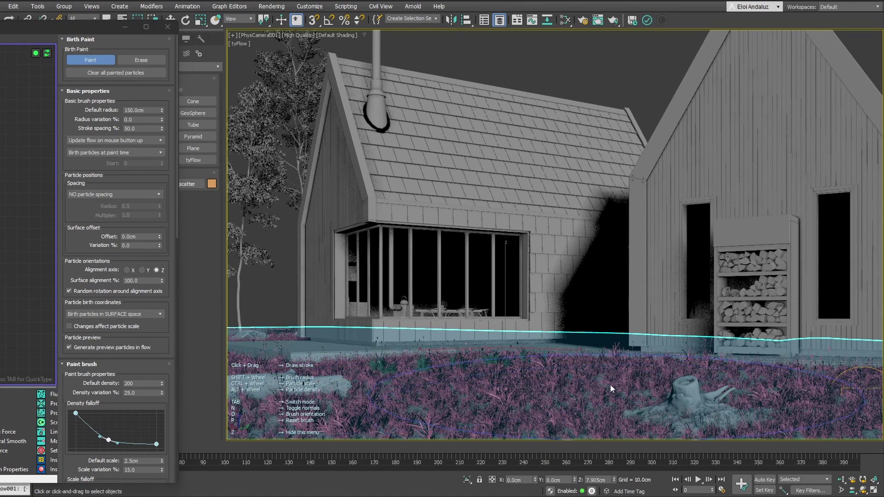
scroll(549, 384, "up", 2, "ctrl")
scroll(545, 380, "down", 5, "shift")
scroll(469, 404, "down", 7, "alt")
mouse_move(450, 401)
left_mouse_down()
mouse_move(424, 407)
mouse_move(407, 376)
left_mouse_up()
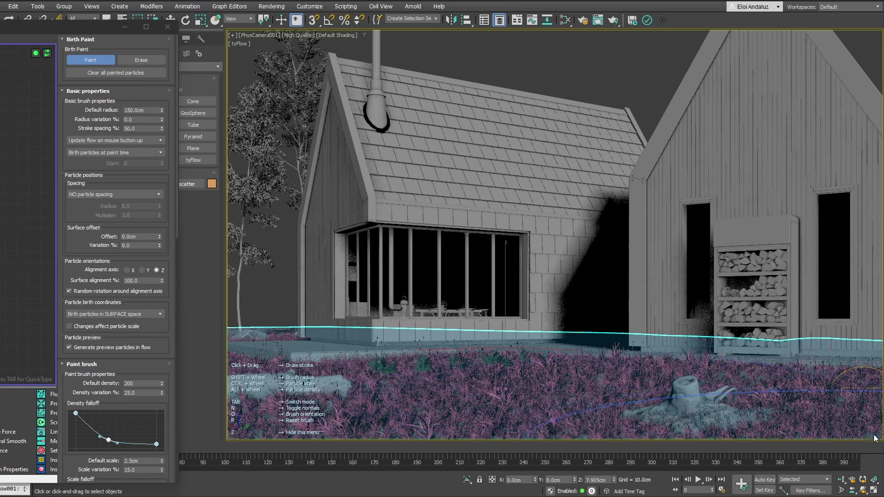
- Change the display colour of Event_001's Display operator to a dark green
left_click_drag(128, 33, 73, 251)
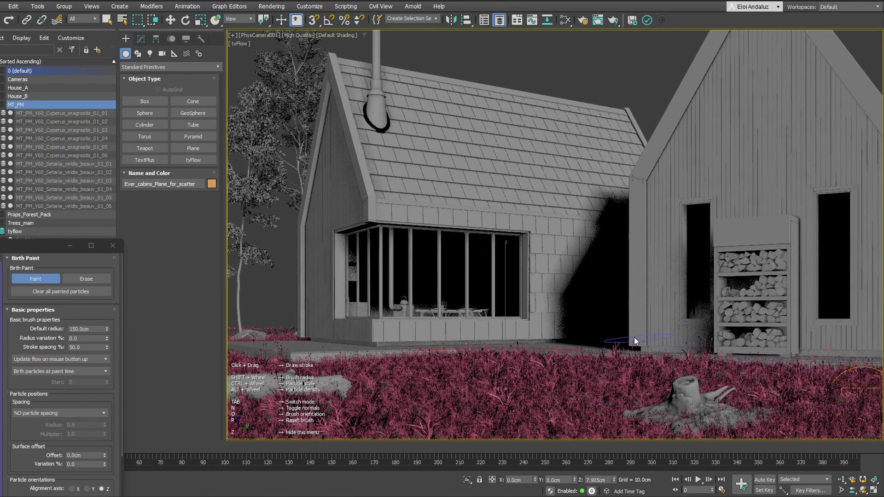
left_click_drag(39, 248, 411, 86)
left_click(287, 225)
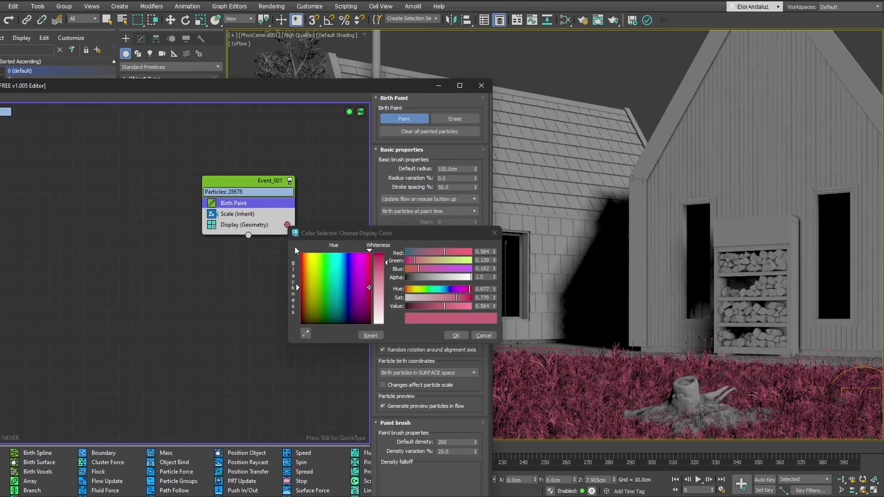
left_click(327, 287)
left_click_drag(298, 286, 296, 310)
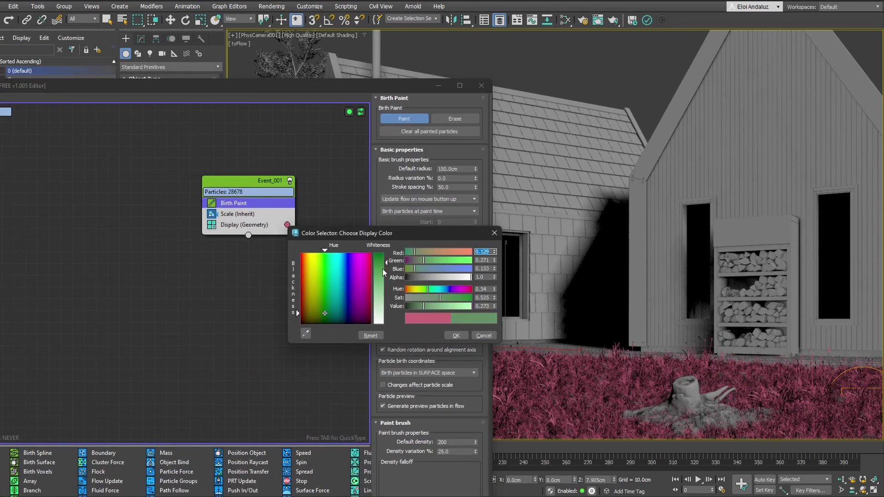
left_click(456, 336)
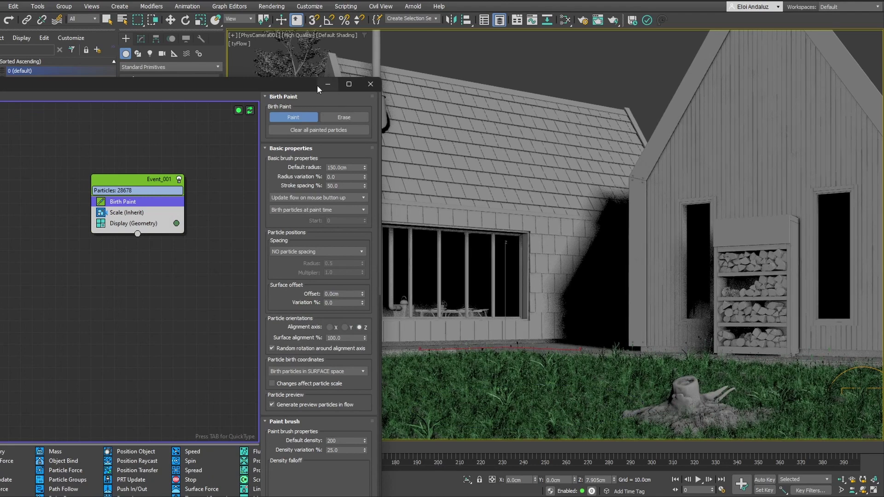
- Add a Wobble operator to Event_001 between the Scale and Display operators
mouse_move(317, 85)
left_mouse_down()
mouse_move(140, 115)
mouse_move(131, 140)
mouse_move(260, 119)
mouse_move(248, 77)
mouse_move(219, 110)
mouse_move(160, 116)
mouse_move(303, 143)
mouse_move(349, 101)
left_mouse_up()
left_click(221, 227)
key("Tab")
type("wobb")
key("Return")
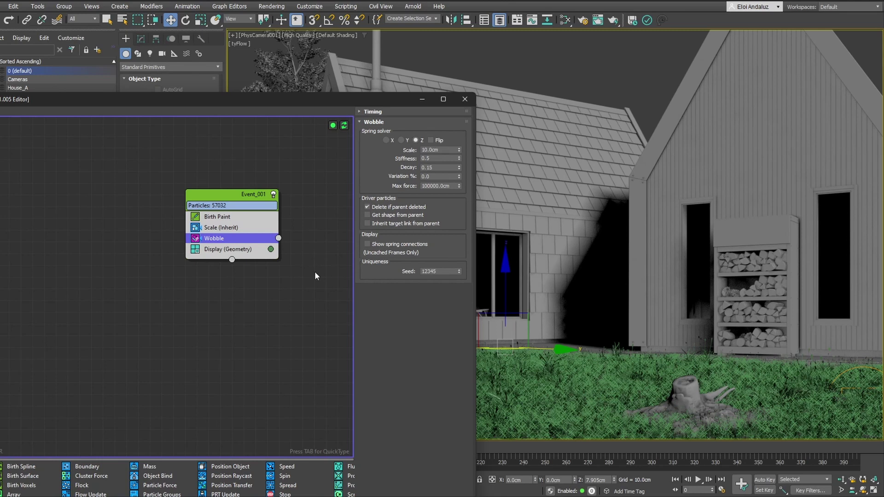
- Create a second event with a Display operator of type Ticks and connect the Wobble output to it
left_click_drag(243, 241, 284, 282)
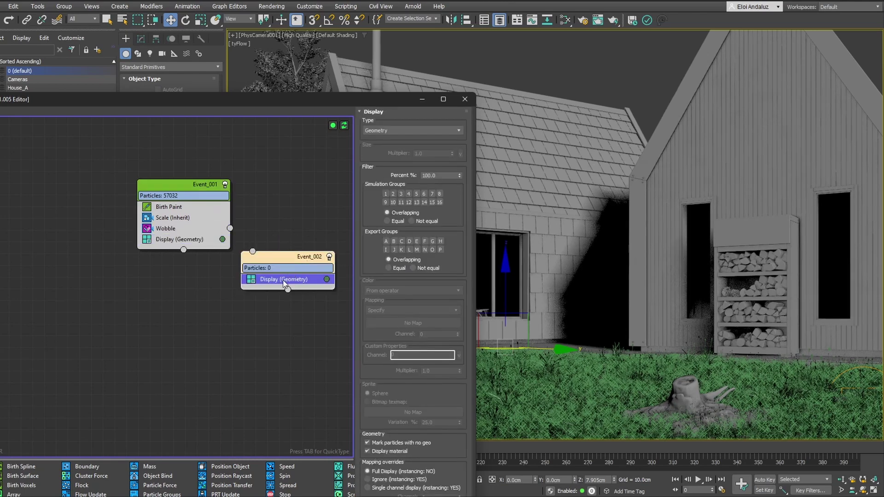
left_click(403, 131)
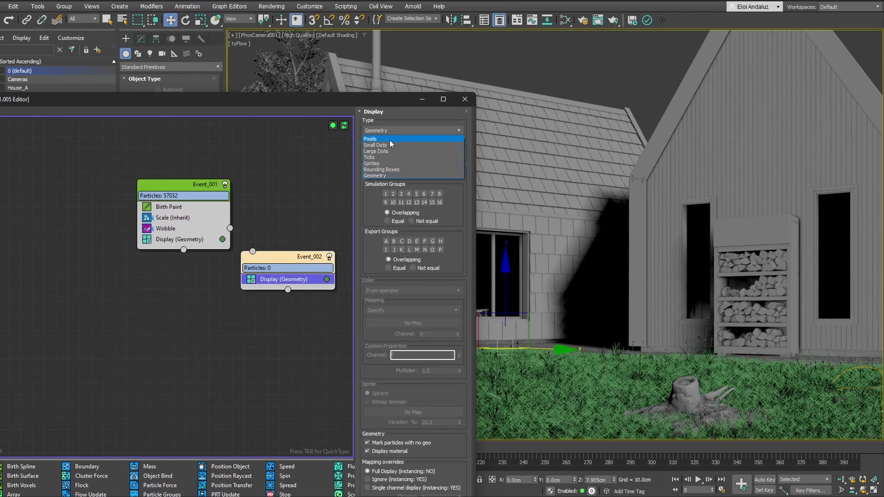
left_click(380, 154)
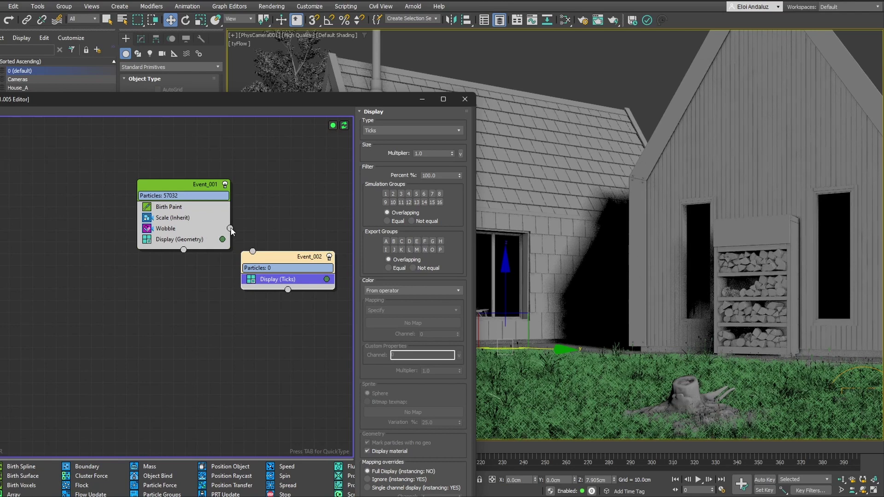
left_click_drag(256, 257, 281, 256)
- Change the display colour of Event_002's ticks to a near-white light grey
left_click(330, 278)
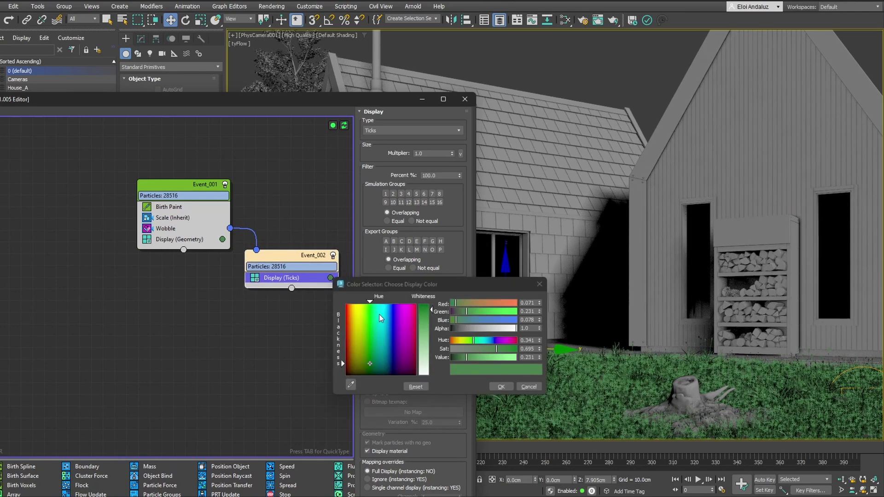
left_click_drag(475, 352, 466, 347)
left_click(423, 351)
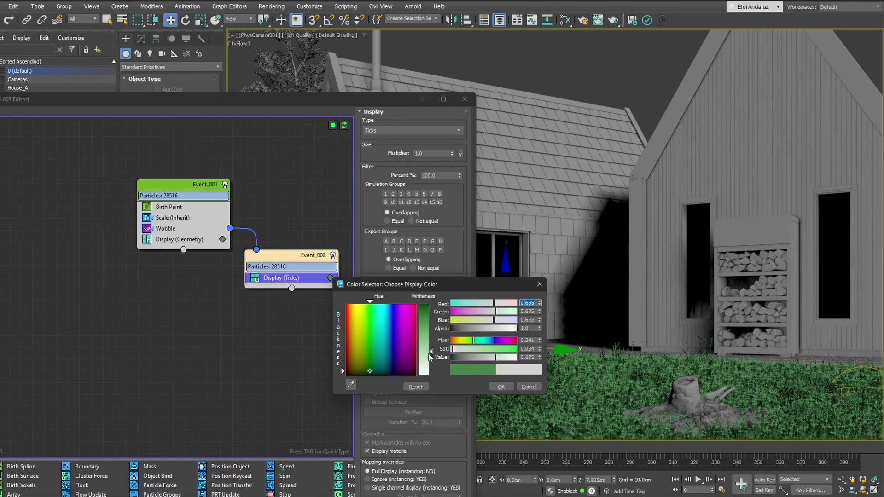
left_click(492, 389)
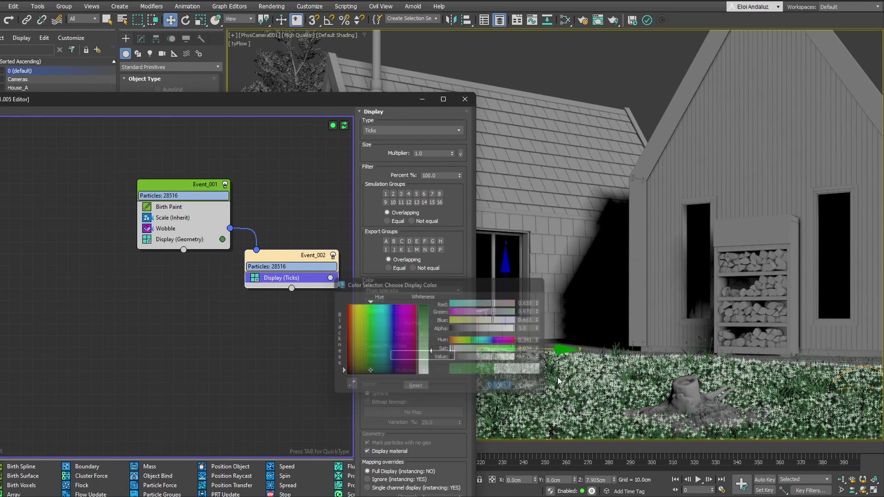
- Set the Wobble operator's spring solver scale to 20 cm
left_click(178, 229)
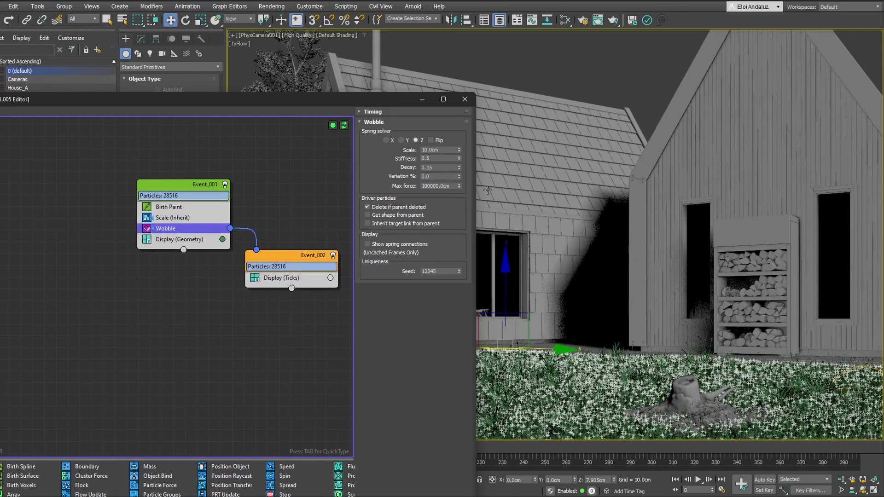
double_click(442, 151)
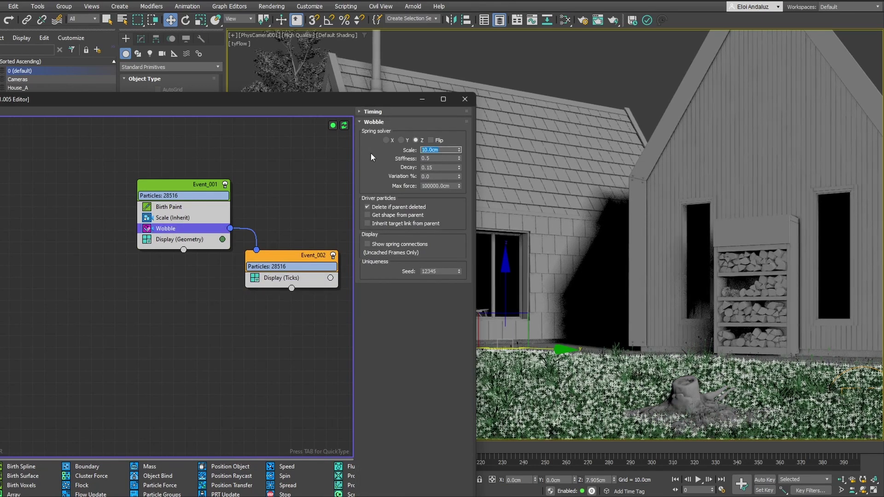
type("20")
key("Return")
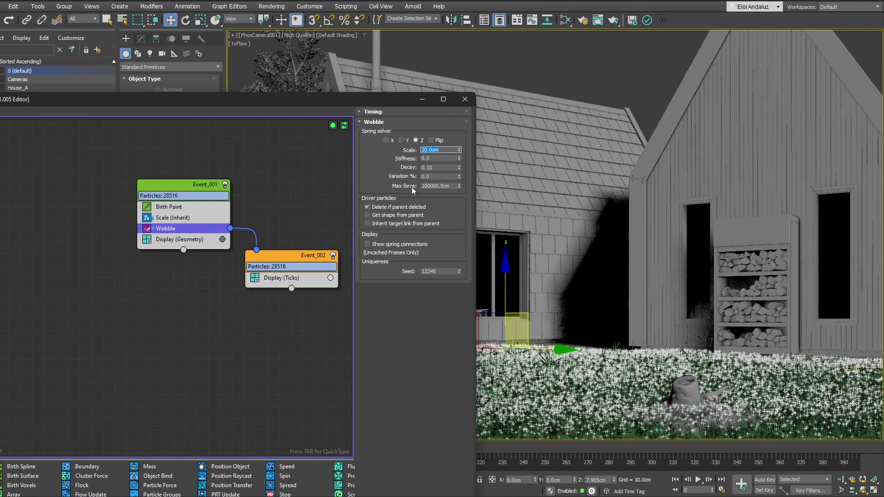
- Create a tyWind helper with an icon about 617 cm in size beside the painted grass in the perspective view
left_click_drag(393, 100, 169, 117)
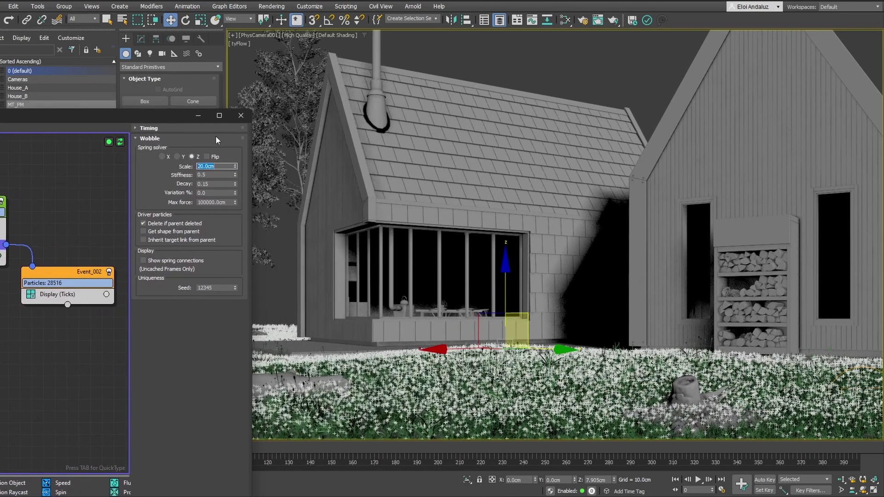
key("p")
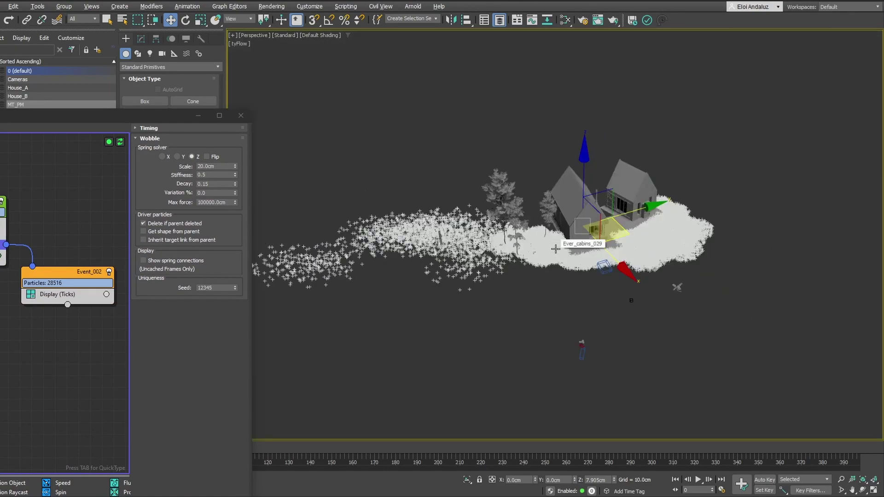
middle_click_drag(559, 255, 685, 267, "alt")
scroll(685, 266, "up", 10)
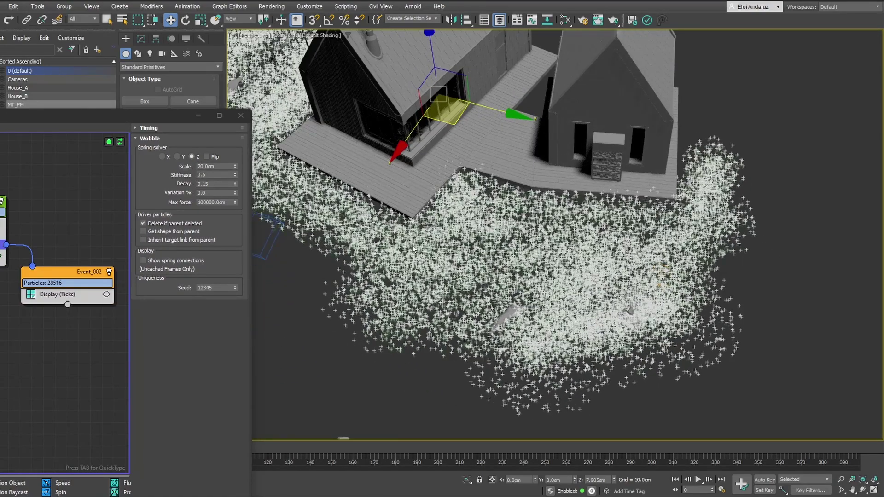
middle_click_drag(639, 269, 445, 238, "alt")
left_click_drag(164, 122, 243, 272)
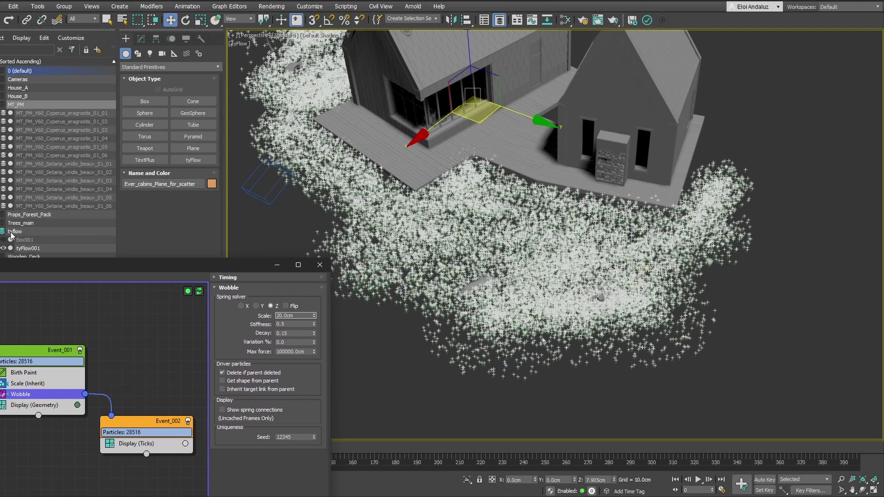
left_click(174, 54)
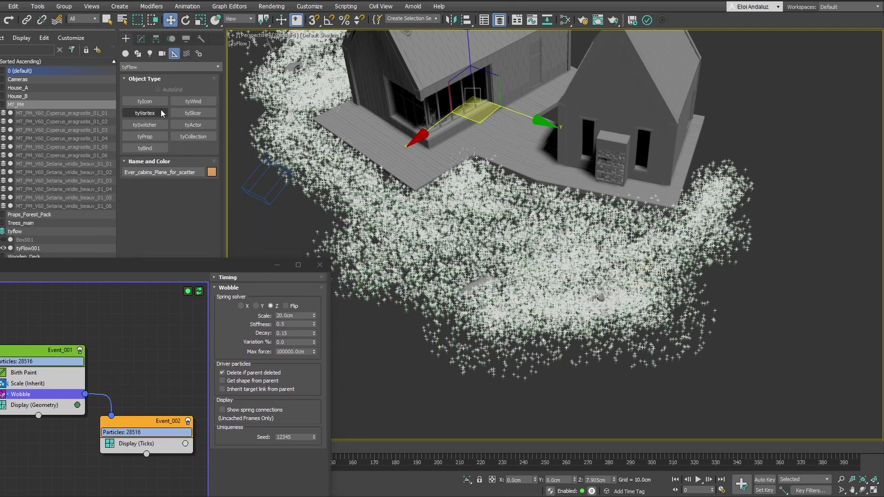
left_click(193, 102)
left_click_drag(745, 297, 806, 354)
- Rotate the tyWind helper upright to face across the grass and move it to the grass's outer edge by the second cabin
key("e")
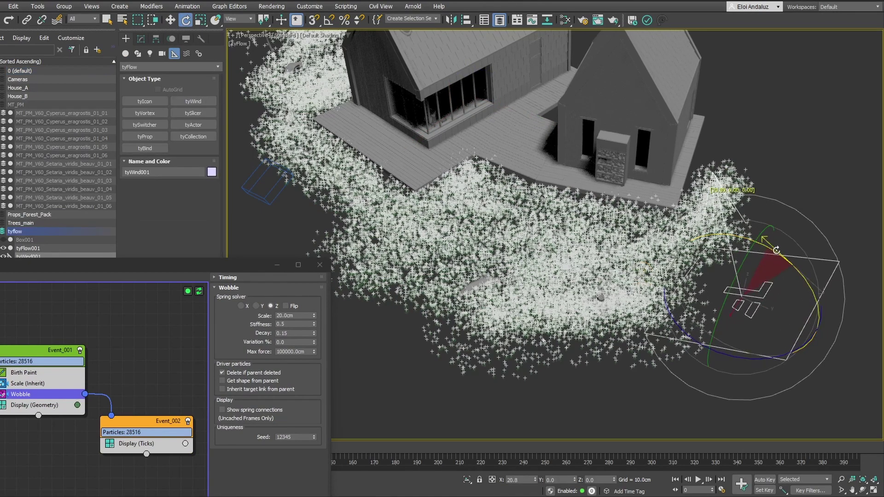
left_click_drag(775, 249, 716, 226)
mouse_move(637, 254)
middle_mouse_down("alt")
mouse_move(588, 236)
mouse_move(623, 250)
middle_mouse_up("alt")
key("w")
left_click_drag(677, 351, 737, 296)
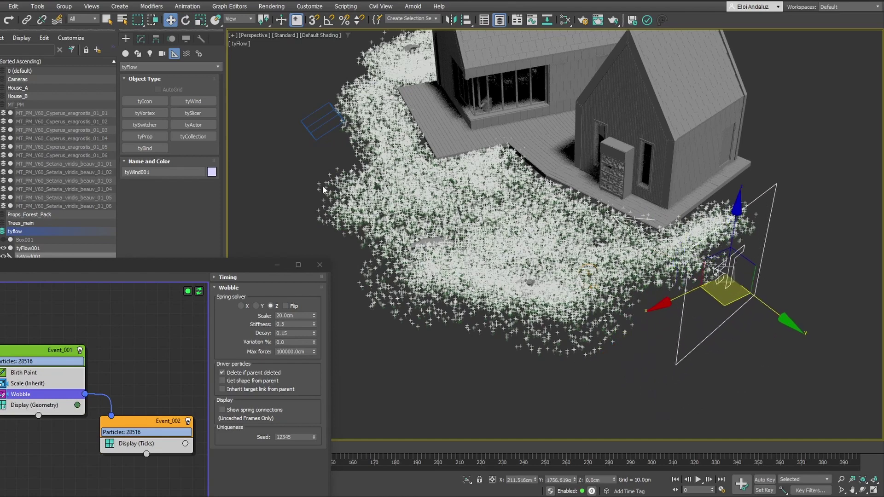
- Set the tyWind helper's force strength to 10 cm
left_click(143, 41)
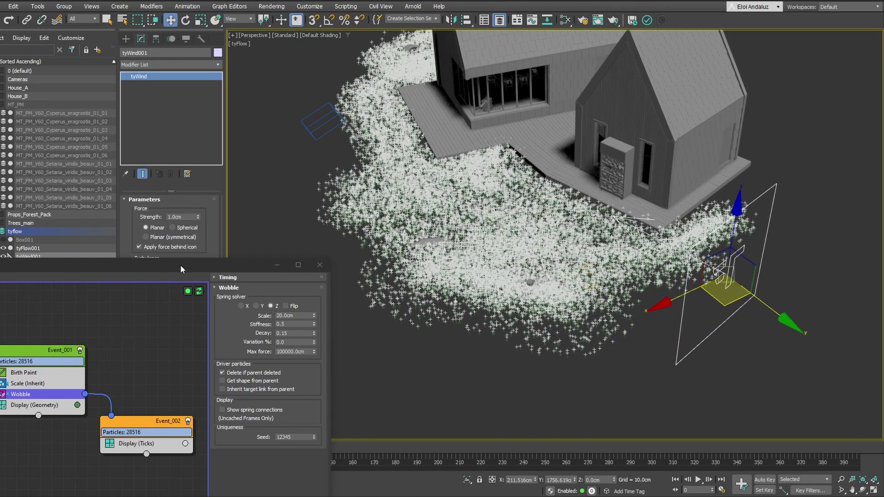
left_click_drag(180, 264, 178, 360)
left_click(177, 217)
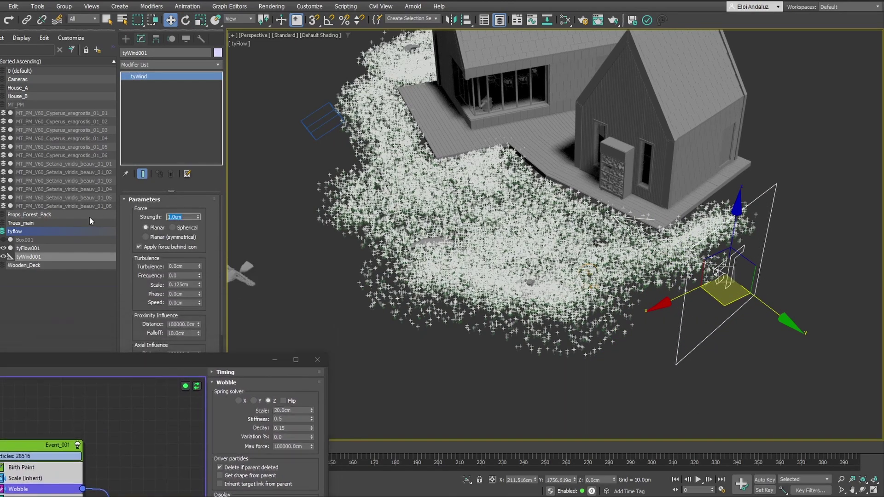
type("10")
key("Return")
- Add a Force operator above the Display operator in Event_002 and assign tyWind001 to it
left_click_drag(209, 355, 260, 91)
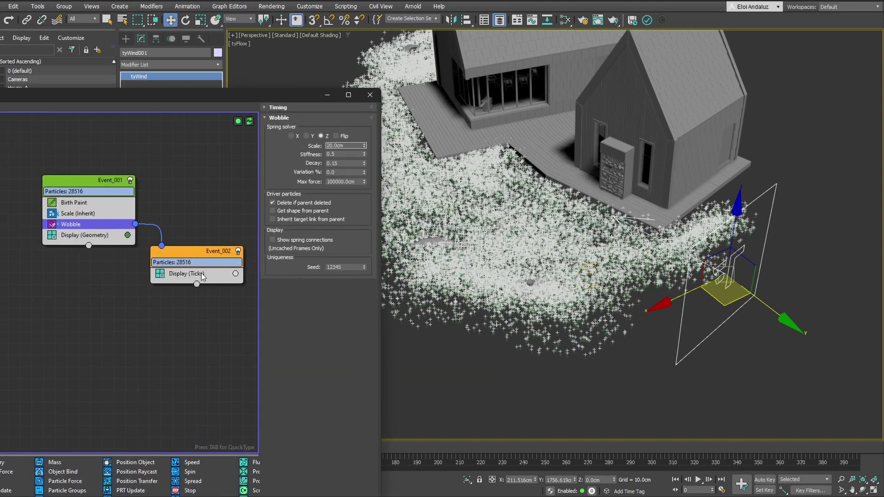
left_click(201, 273)
key("Tab")
type("force")
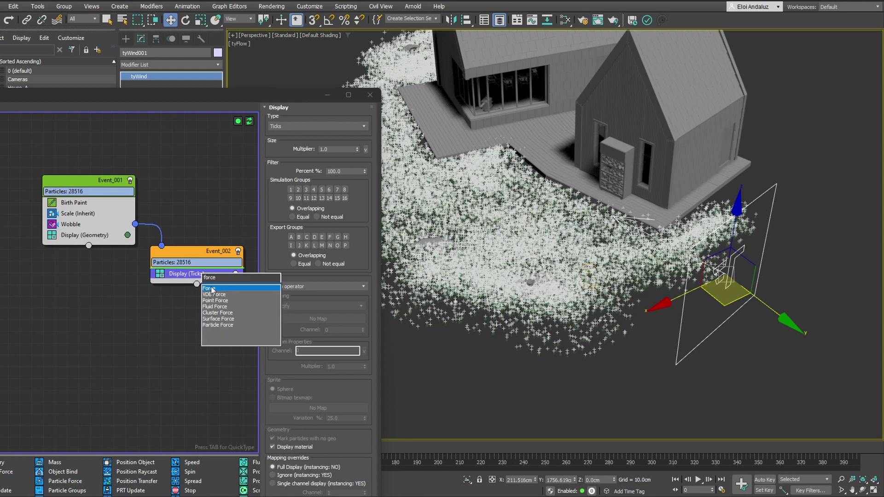
left_click(211, 288)
left_click(337, 241)
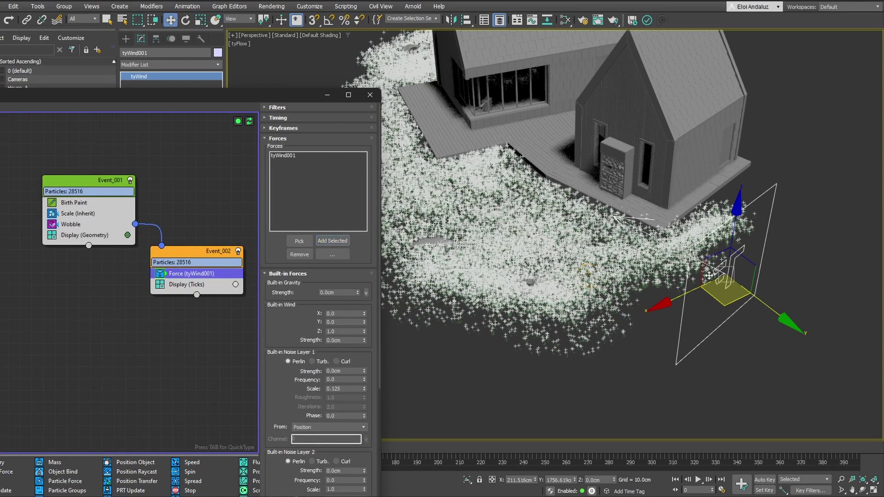
- Examine the grass up close and from farther away in perspective while advancing the animation a few frames
left_click_drag(299, 98, 120, 54)
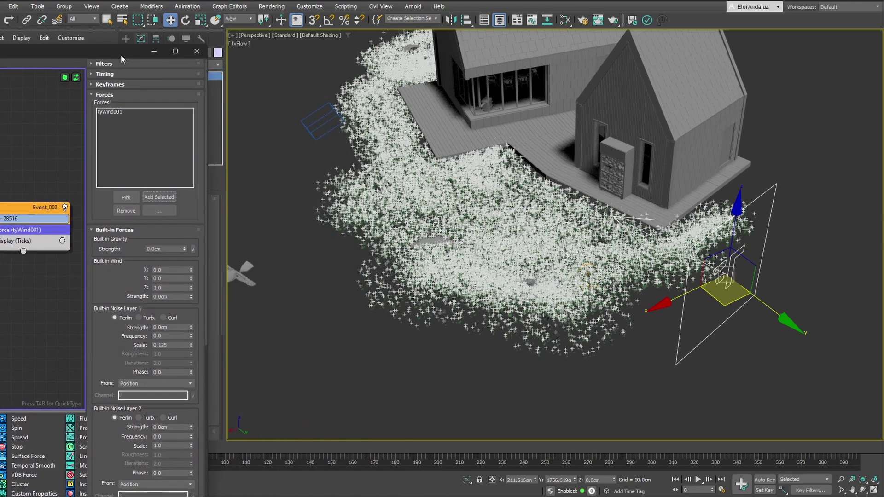
middle_click_drag(583, 256, 597, 233, "alt")
scroll(540, 237, "up", 5)
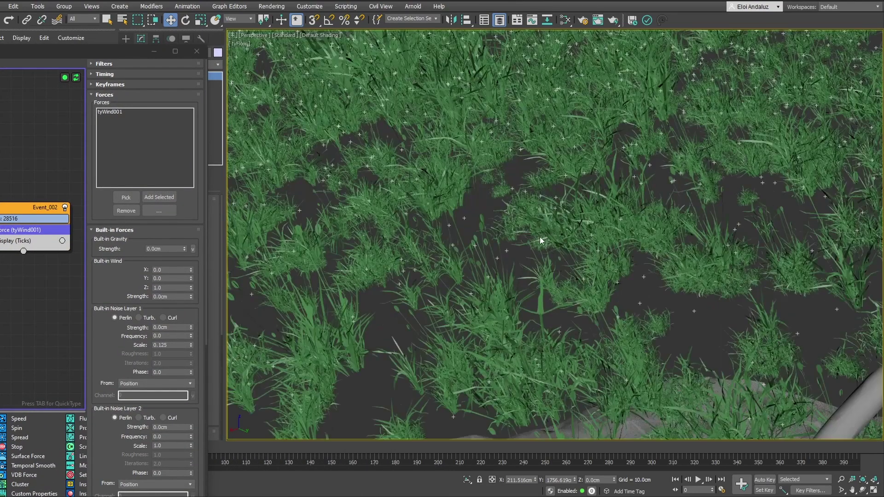
scroll(537, 237, "down", 3)
scroll(525, 245, "down", 1)
middle_click_drag(525, 244, 547, 256)
key("slash")
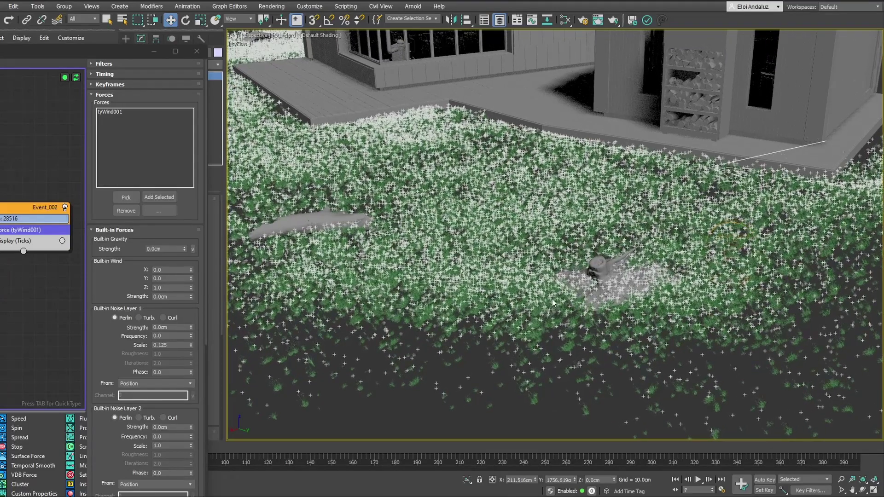
- Check the wind's effect on the grass through PhysCamera001 by scrubbing the timeline to frame 63
key("c")
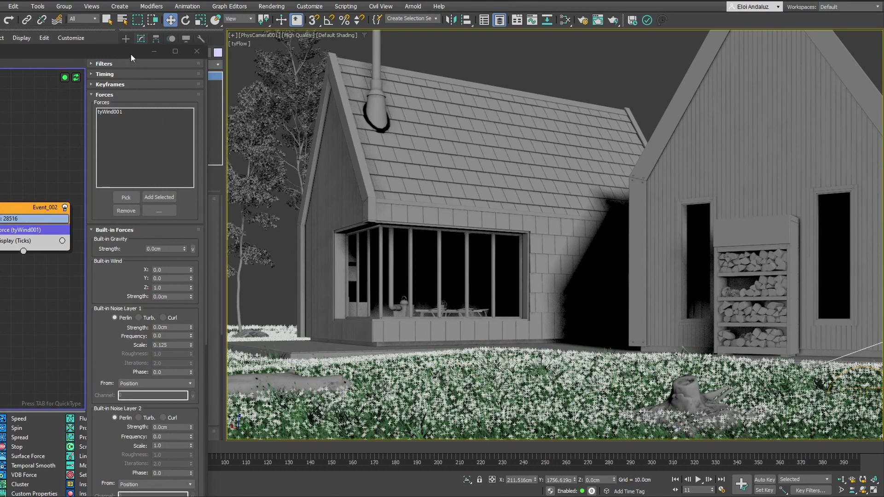
left_click_drag(131, 53, 126, 1)
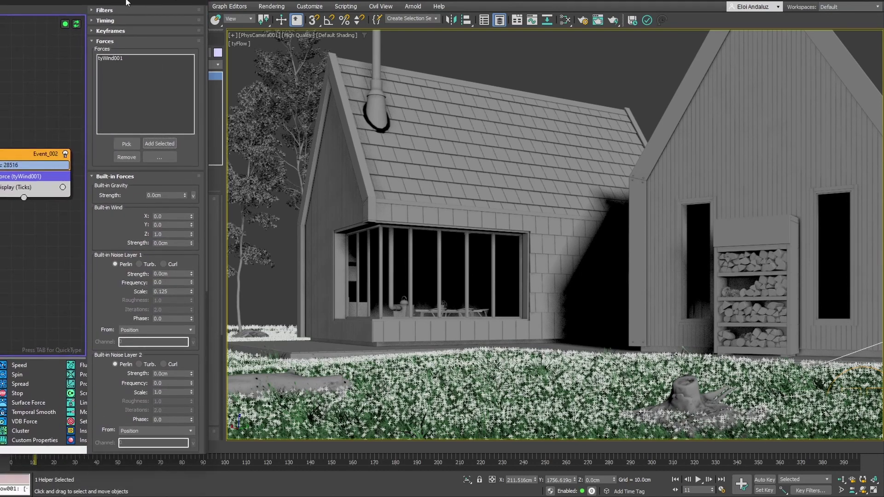
left_click_drag(85, 455, 69, 437)
left_click_drag(1, 449, 178, 437)
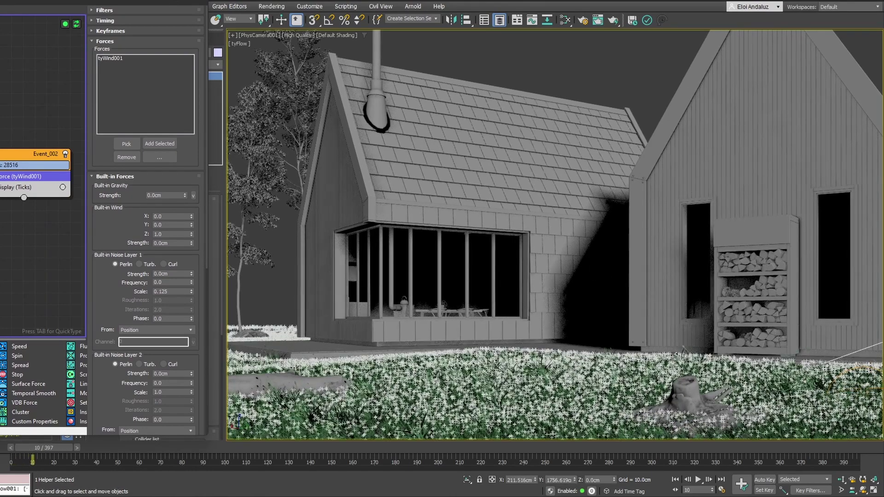
left_click_drag(49, 447, 153, 449)
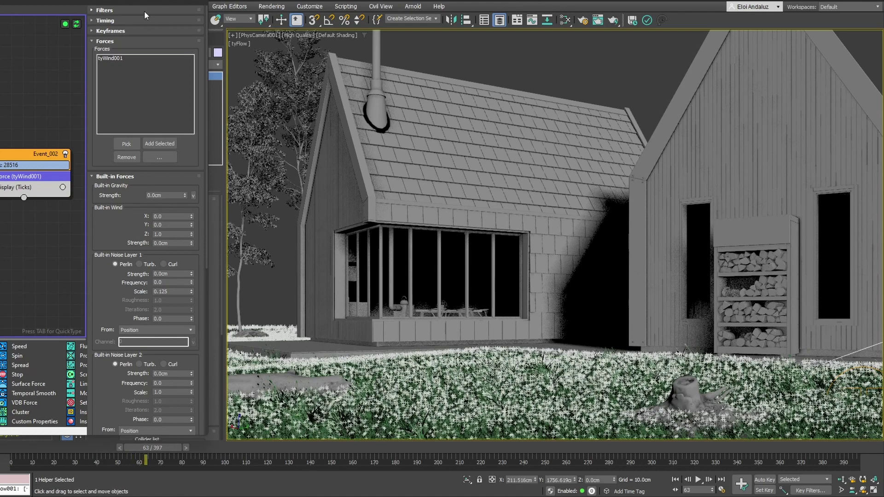
- Reset the tyWind force strength to 0 and set its turbulence to 50 cm
left_click_drag(99, 3, 169, 385)
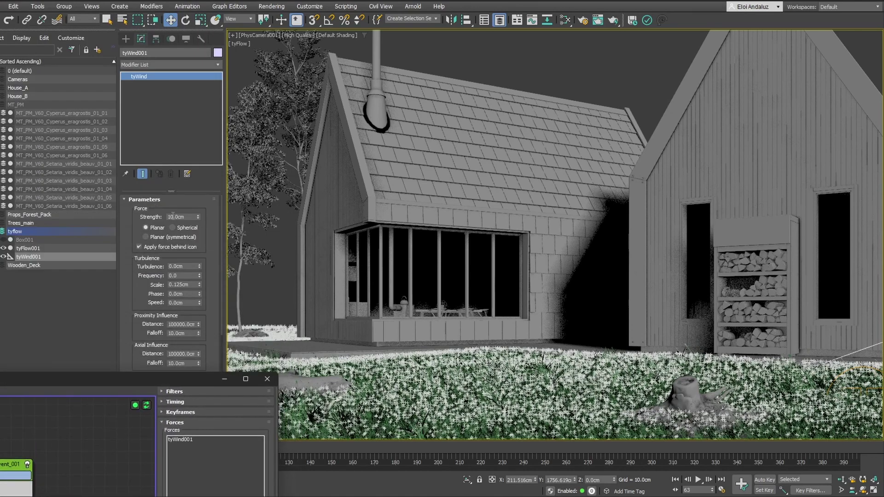
right_click(198, 219)
left_click_drag(189, 266, 131, 265)
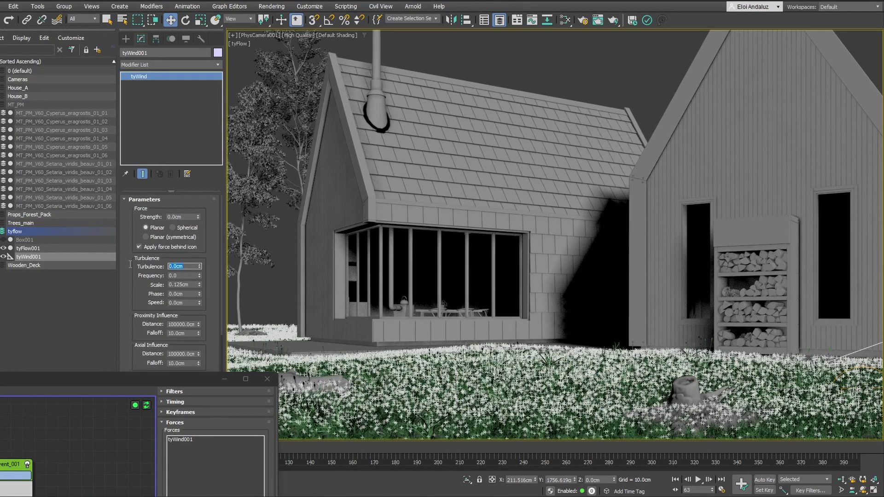
type("50")
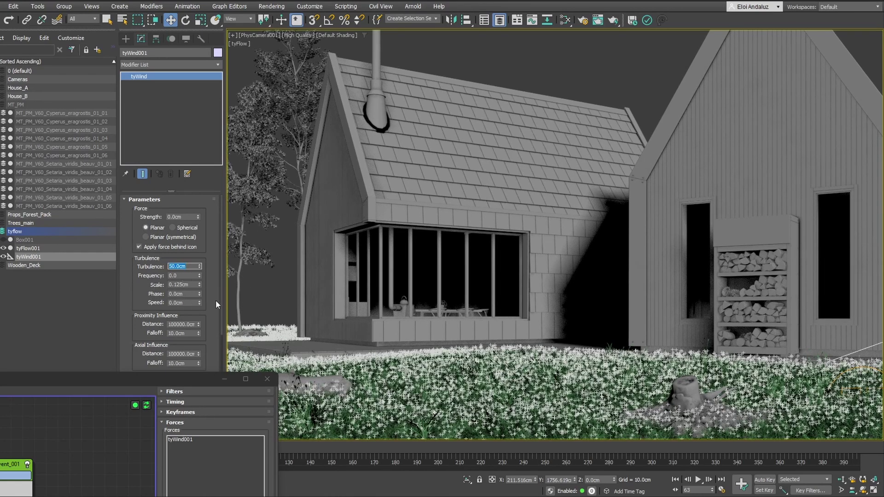
- Disable the Display (Ticks) operator in Event_002 and preview the turbulent grass in perspective from frame 0 to frame 6
key("p")
scroll(534, 300, "up", 5)
scroll(516, 301, "down", 2)
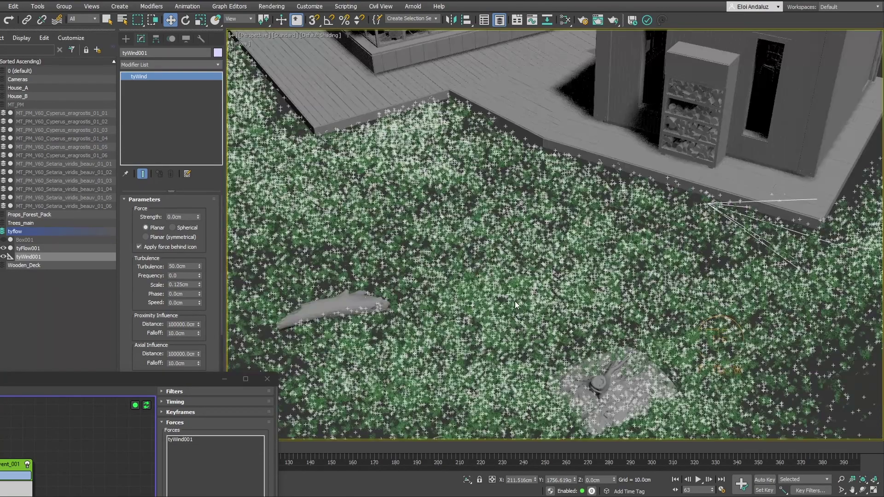
scroll(517, 292, "down", 2)
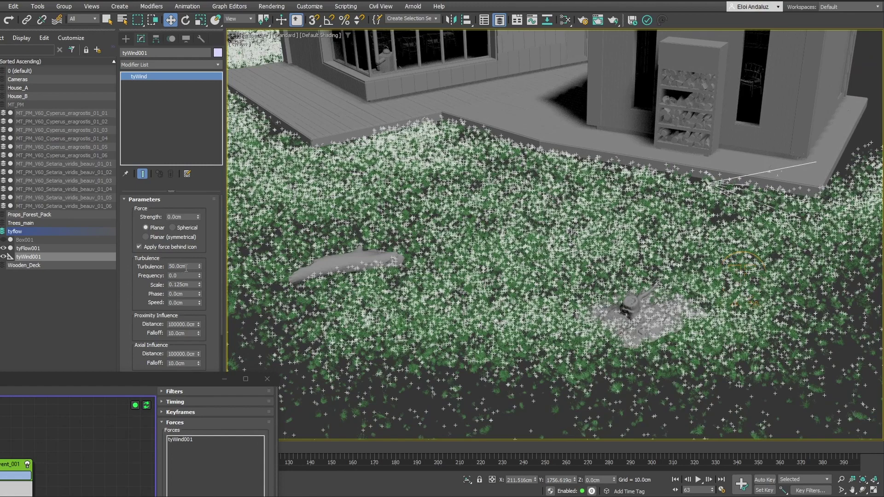
left_click_drag(139, 380, 173, 271)
left_click(160, 295)
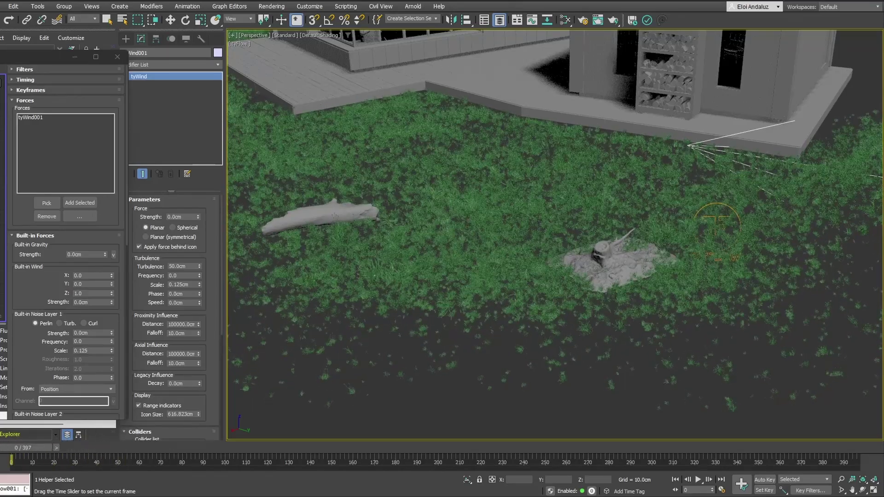
key("w")
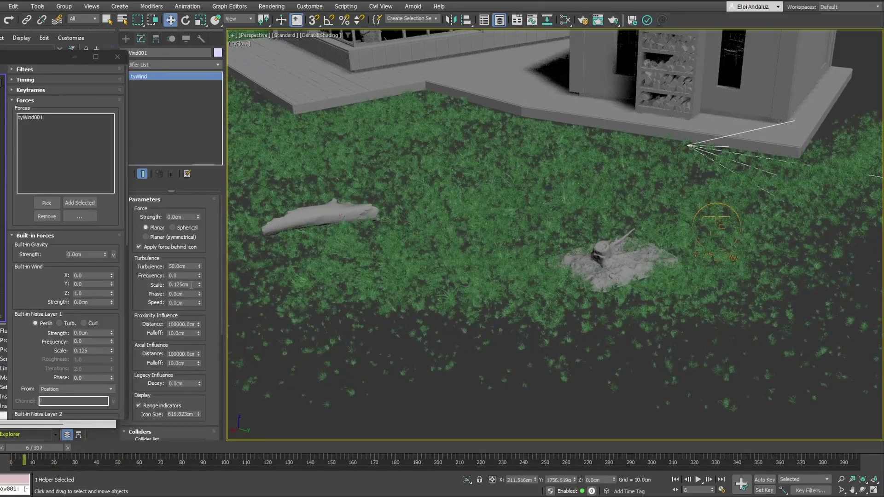
- Set the tyWind turbulence scale to 0.005 cm
double_click(191, 285)
middle_click_drag(388, 84, 415, 111)
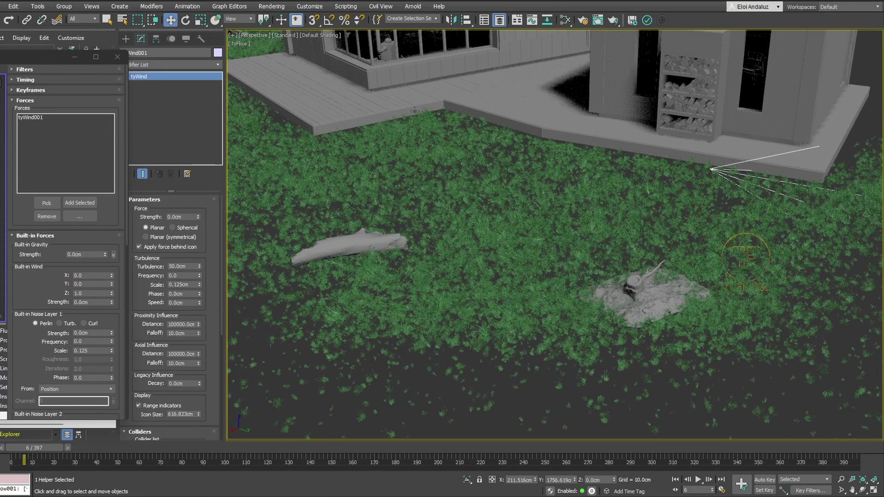
double_click(191, 285)
type("0.02")
key("Return")
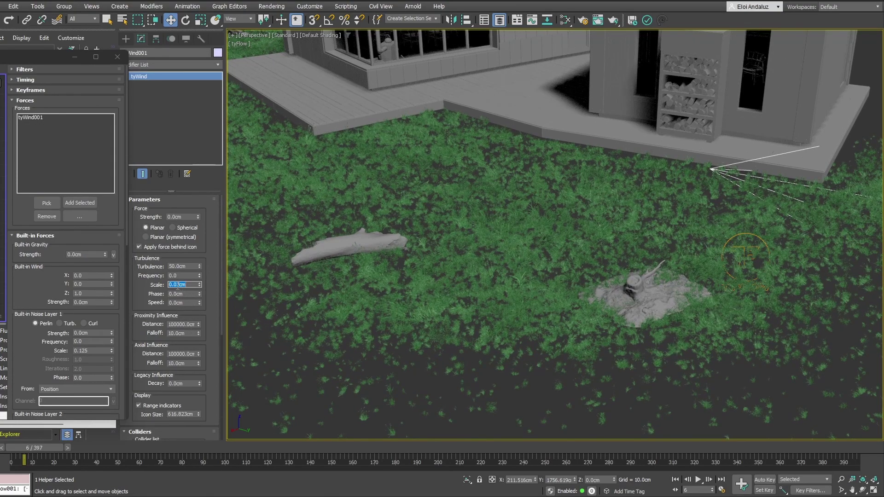
type("0.005")
key("Return")
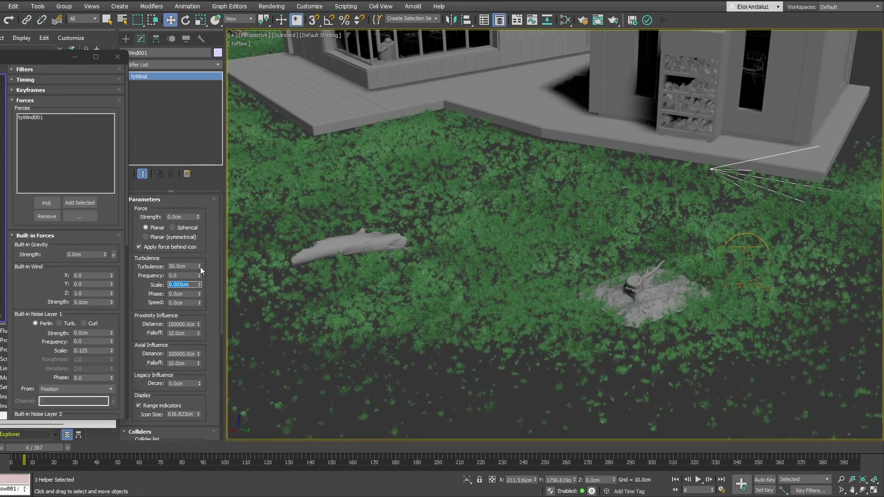
- Set the tyWind turbulence to 57.7 cm and preview the grass movement up to frame 7
left_click_drag(201, 267, 209, 230)
left_click_drag(43, 447, 39, 421)
key("w")
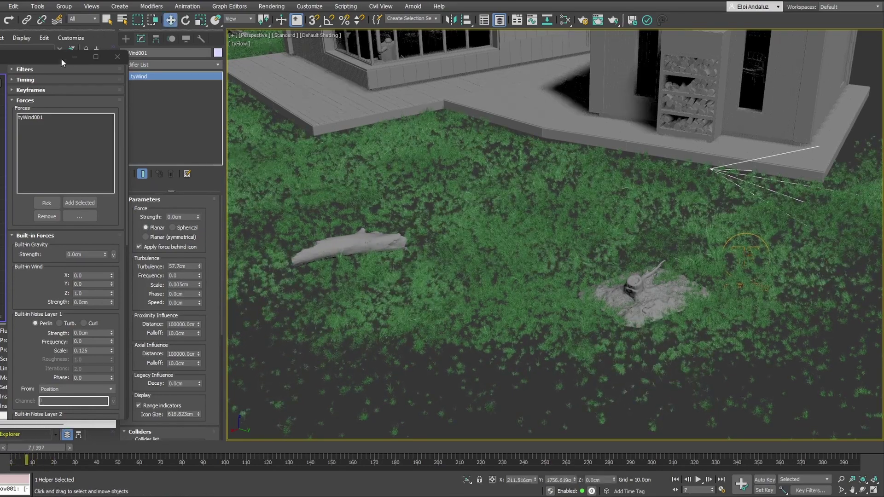
- Set the Scale operator in Event_001 to 140% on all axes and preview the grass movement up to frame 11
left_click_drag(61, 59, 251, 57)
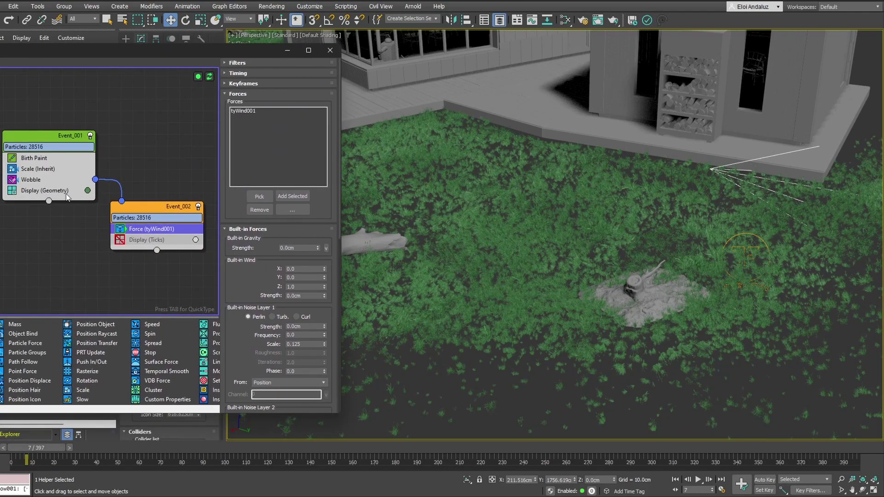
left_click(35, 169)
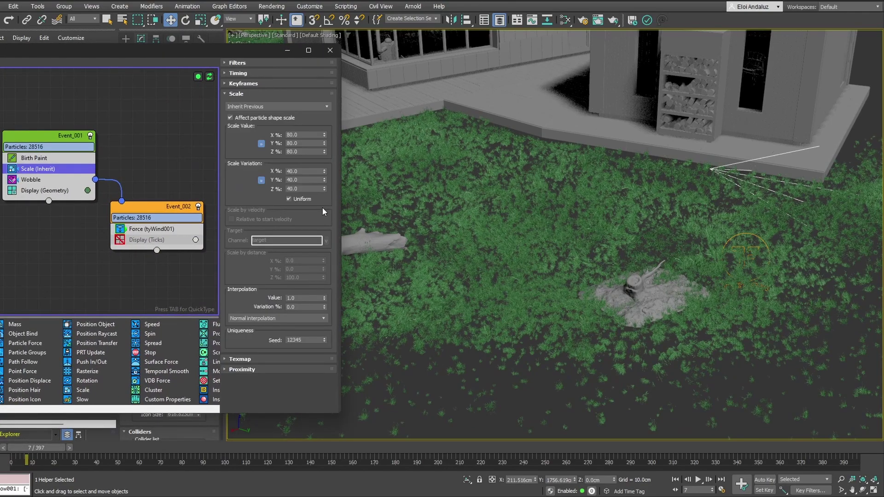
double_click(293, 137)
type("140")
key("Return")
middle_click_drag(511, 220, 558, 220)
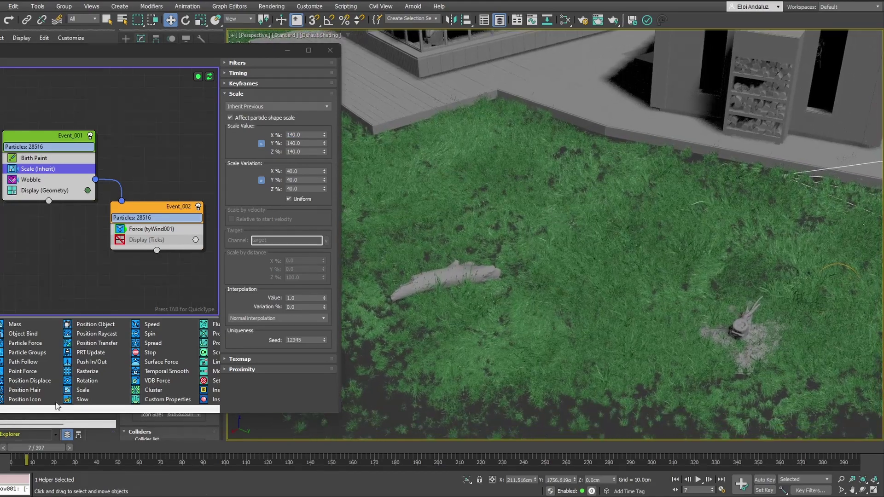
mouse_move(14, 445)
left_mouse_down()
mouse_move(59, 441)
mouse_move(1, 440)
mouse_move(21, 442)
left_mouse_up()
key("w")
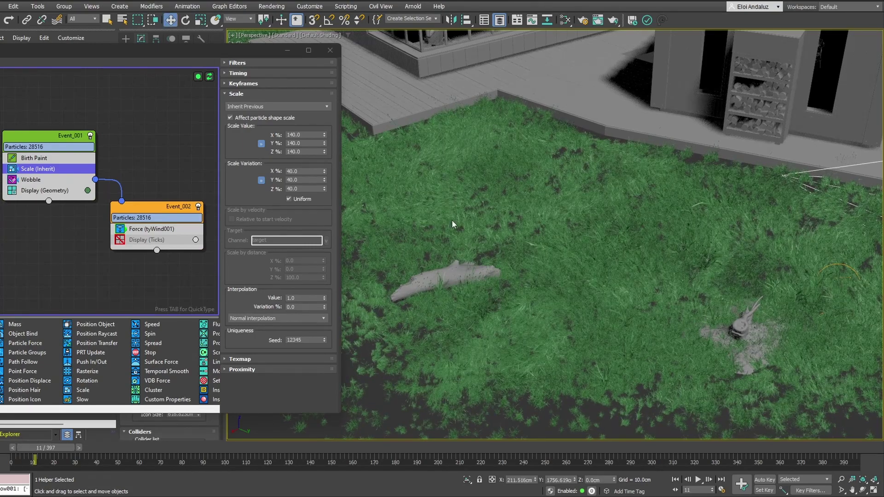
- Try a turbulence scale of 0.002 cm on the tyWind and preview the grass from farther away up to frame 28
left_click(149, 230)
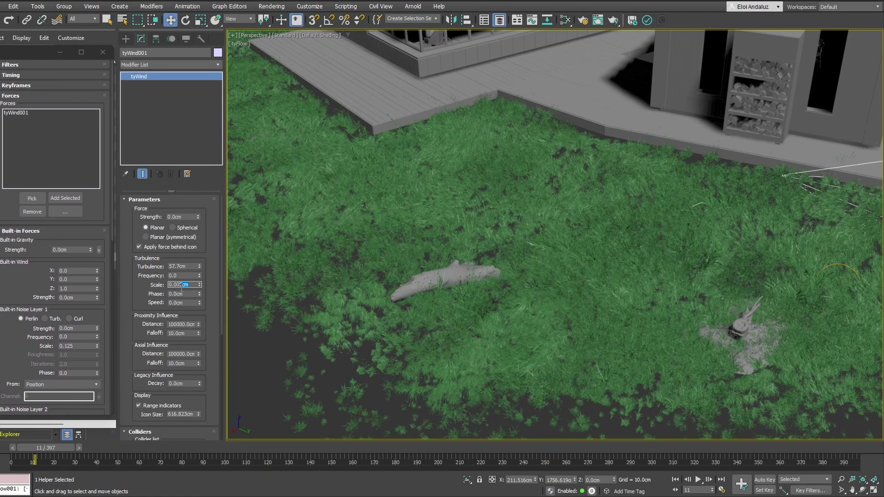
type("0.002")
key("Return")
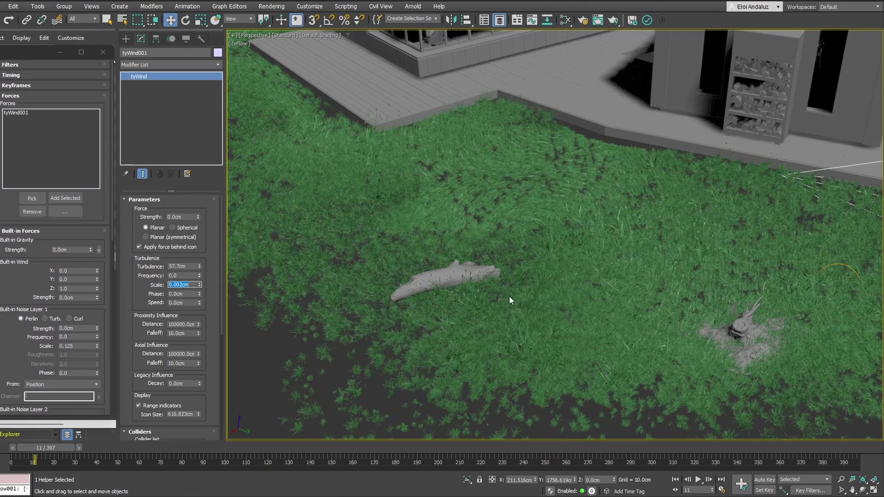
scroll(616, 241, "down", 10)
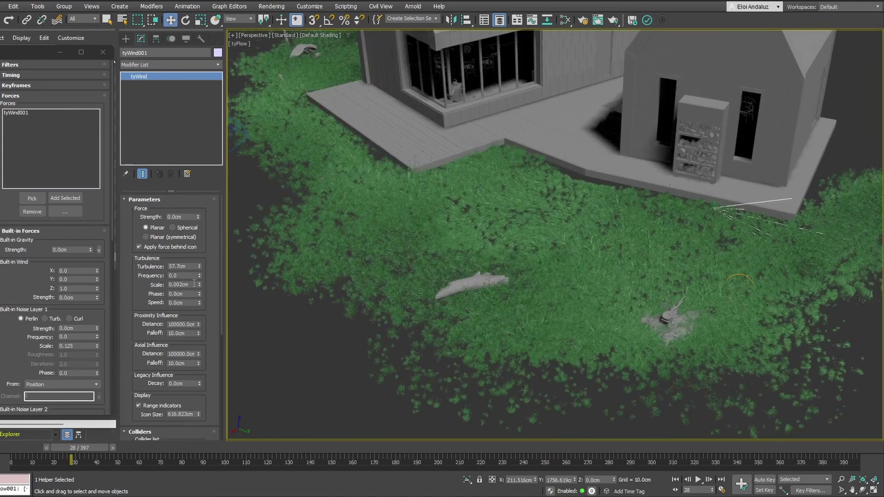
- Raise the tyWind turbulence scale to 0.003 cm and then to 0.004 cm
double_click(193, 283)
type("0.003")
key("Return")
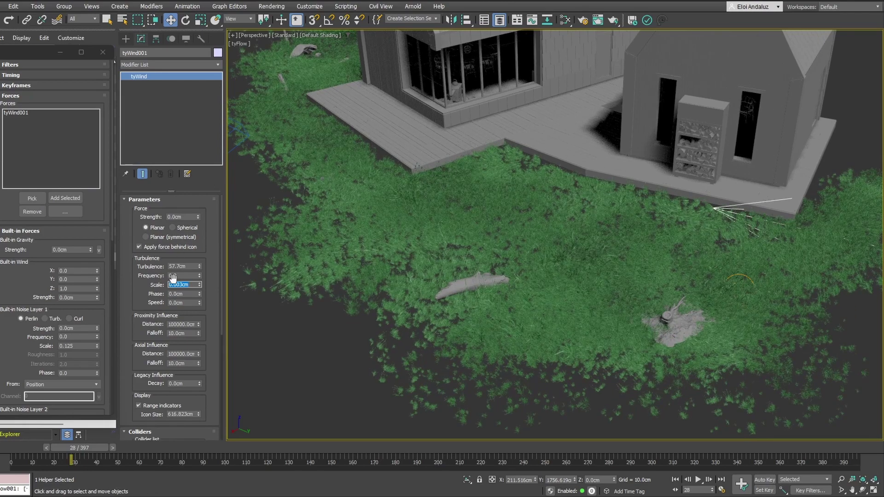
left_click(199, 283)
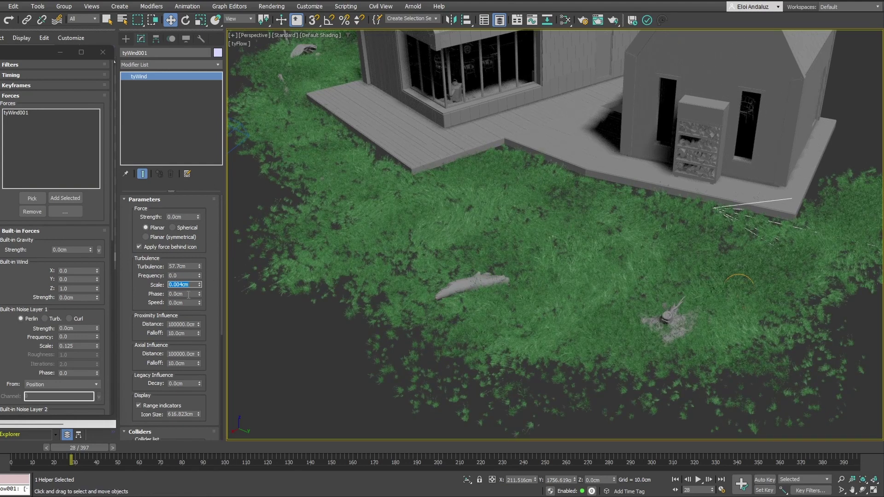
- Set the tyWind turbulence frequency to 4 and play the grass animation up to frame 82
left_click(189, 277)
type("4")
key("Return")
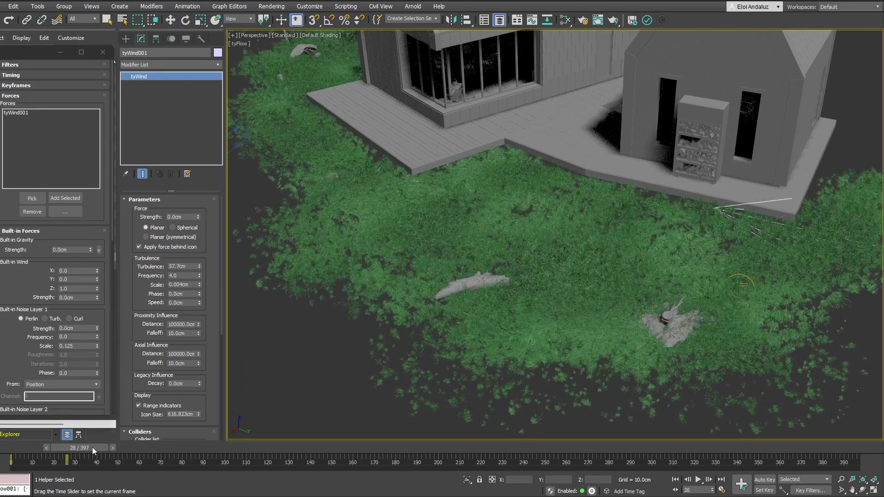
mouse_move(93, 446)
left_mouse_down()
mouse_move(373, 450)
mouse_move(585, 432)
mouse_move(372, 426)
mouse_move(32, 444)
mouse_move(99, 443)
left_mouse_up()
key("w")
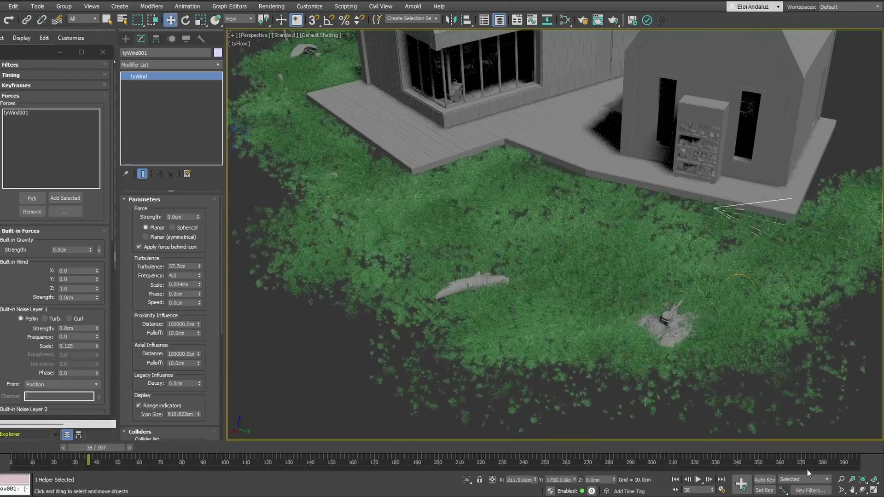
left_click(698, 480)
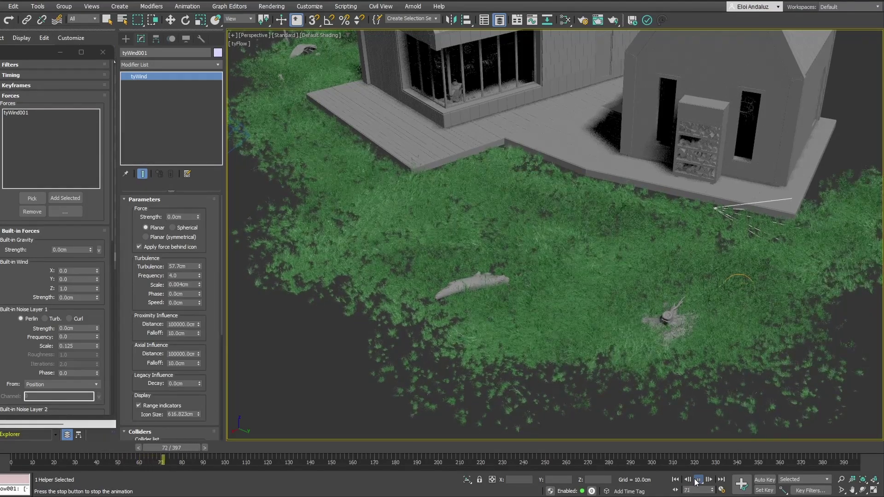
left_click(697, 482)
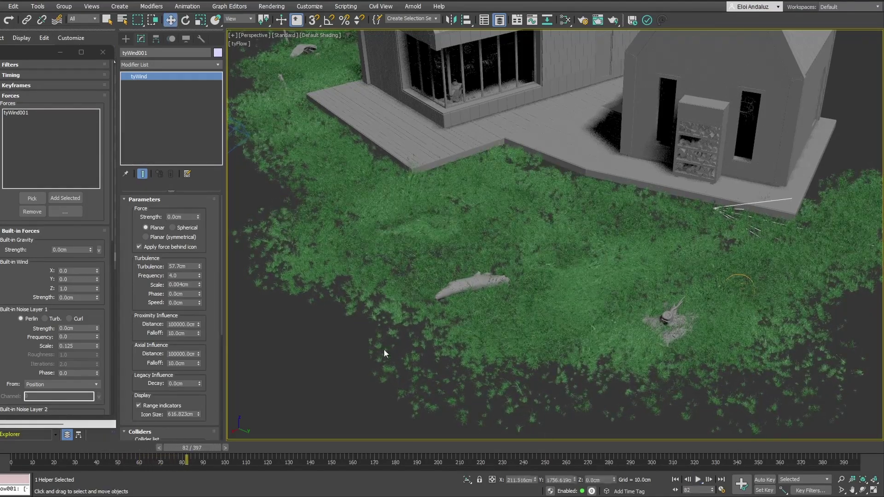
- Clone the tyWind icon beside the original as an independent copy named tyWind_smaller
left_click_drag(192, 278, 150, 277)
middle_click_drag(668, 231, 568, 233)
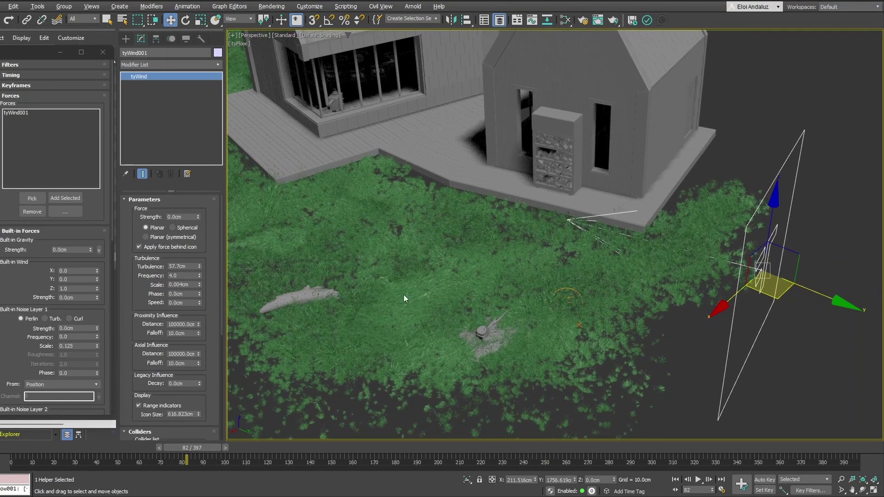
middle_click_drag(741, 255, 751, 253, "alt")
left_click_drag(794, 283, 797, 317, "shift")
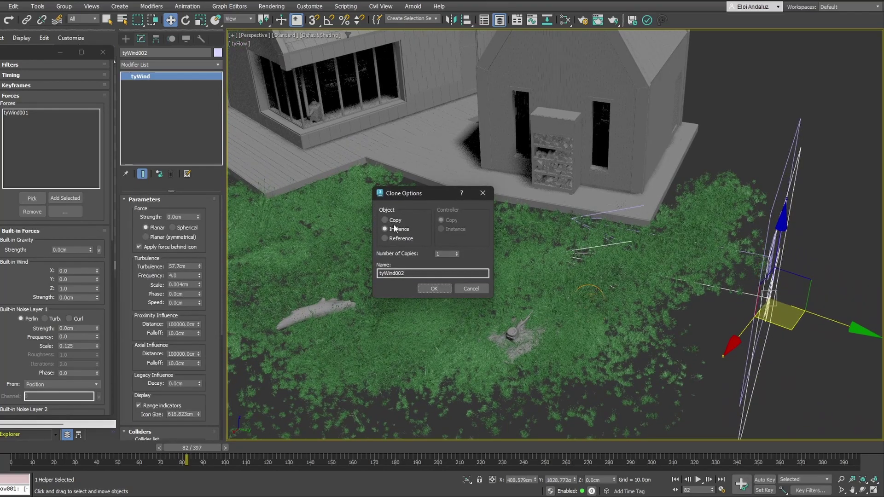
left_click_drag(415, 272, 395, 273)
key("Return")
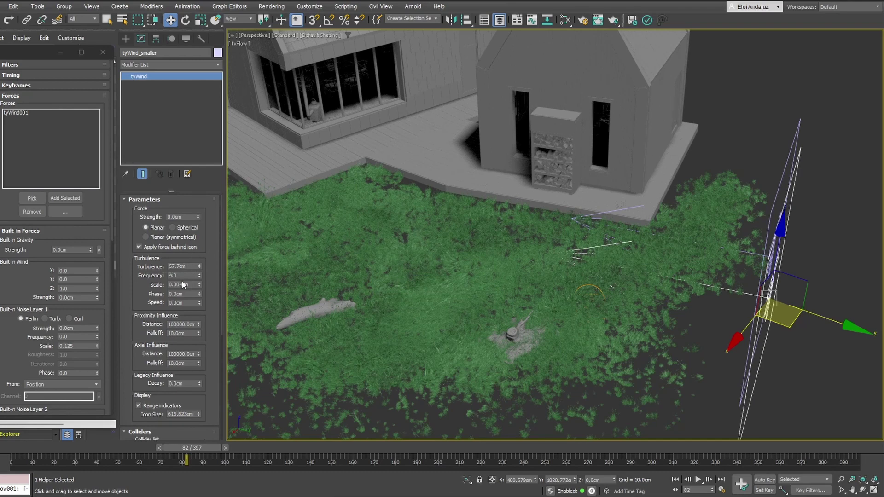
- Add tyWind_smaller to the Force operator's forces and set its turbulence scale to 0.03 cm
left_click_drag(190, 285, 185, 286)
left_click(59, 199)
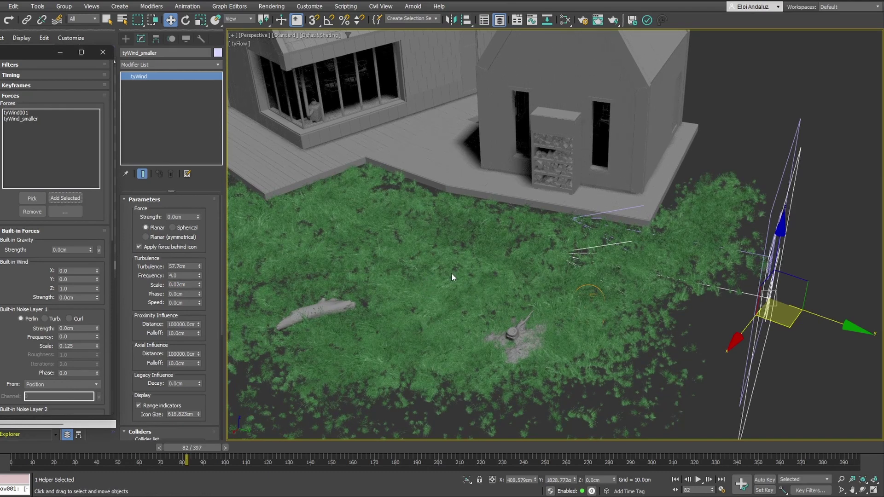
left_click_drag(191, 286, 181, 288)
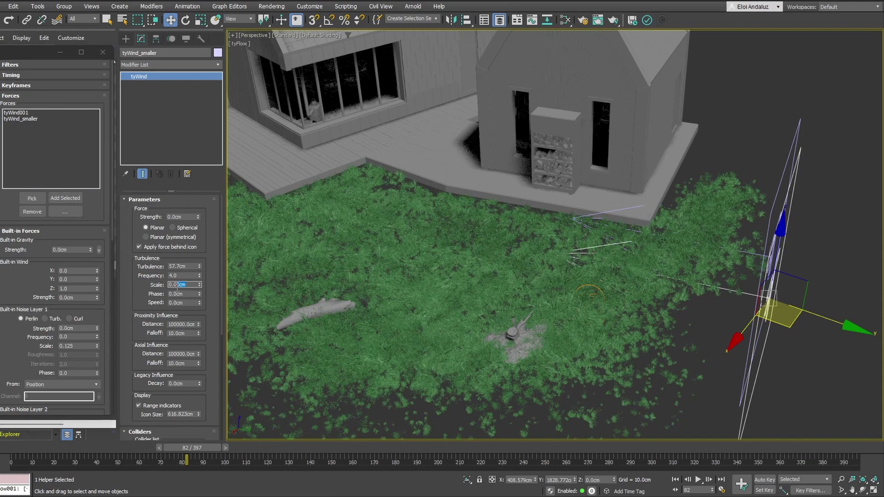
type("0.03")
key("Return")
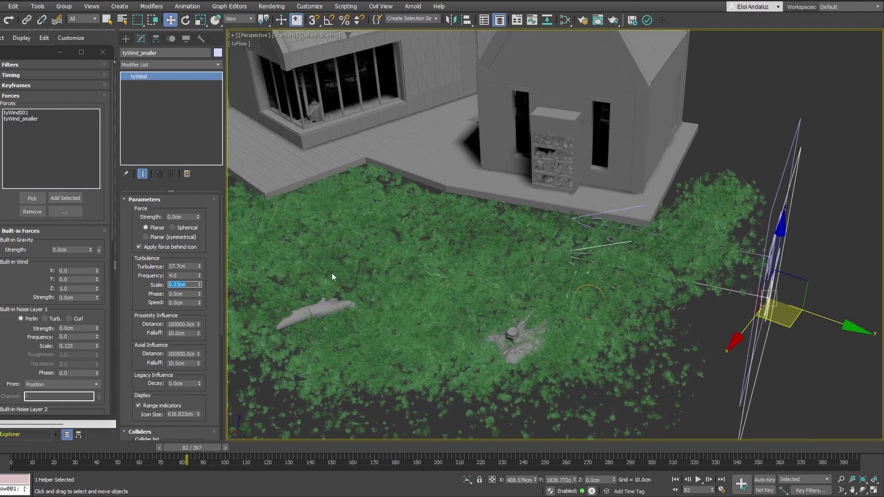
- Set tyWind_smaller's turbulence frequency to 8 and its turbulence to 3 cm
key("shift+Tab")
type("8")
key("Return")
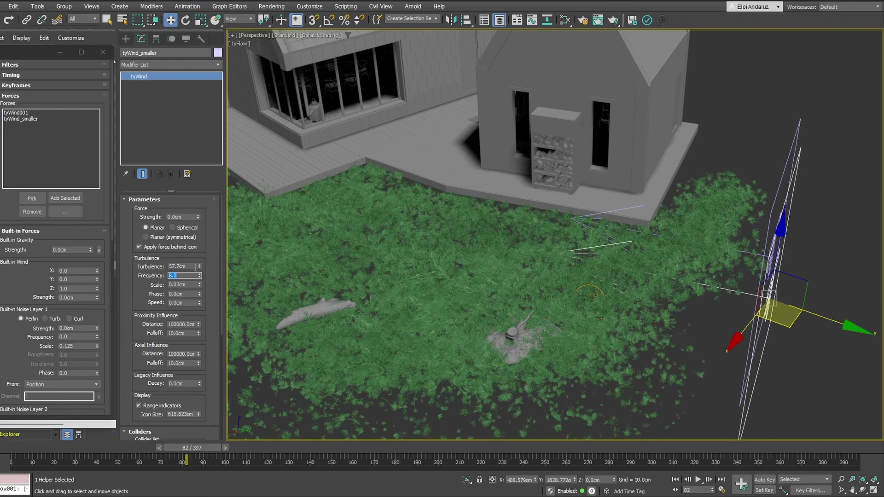
double_click(171, 268)
type("3")
key("Return")
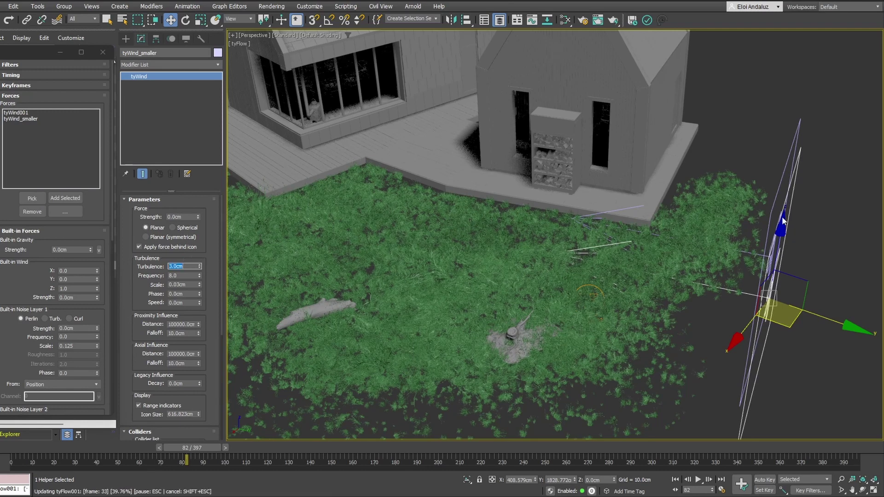
- Set the turbulence of tyWind001 to 6 cm and preview the grass movement up to frame 119
left_click(794, 146)
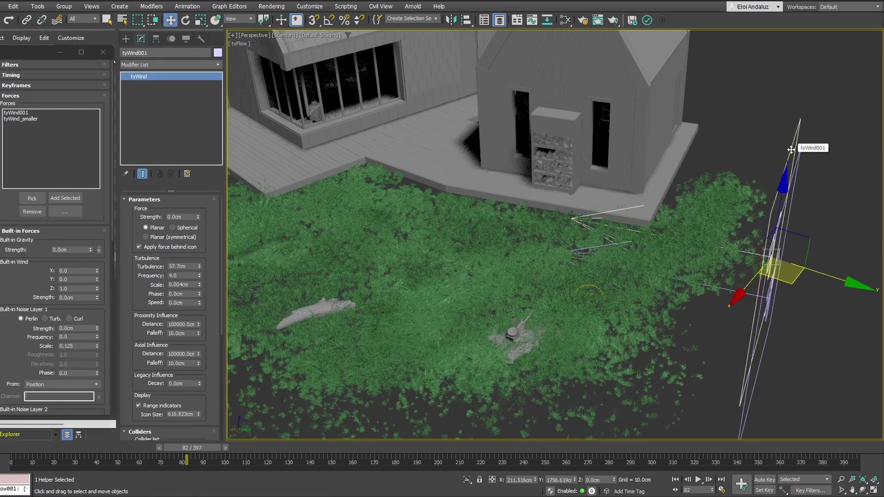
double_click(188, 268)
key("Return")
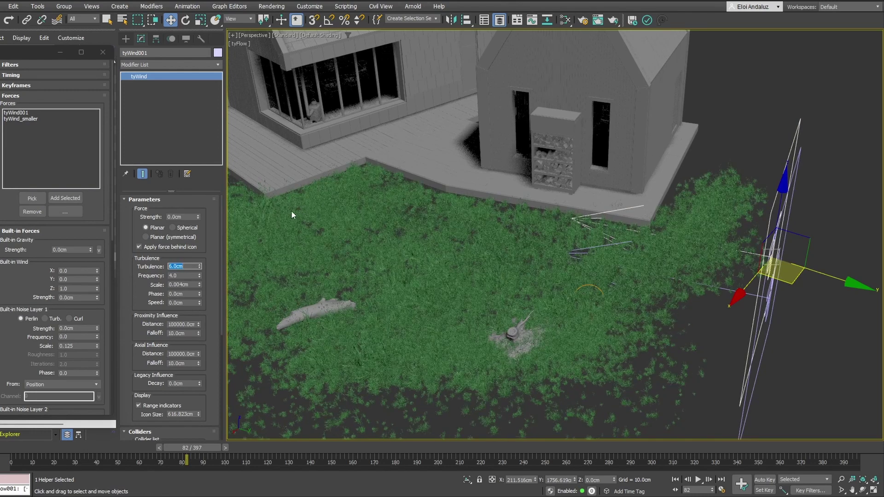
left_click_drag(21, 444, 283, 442)
key("w")
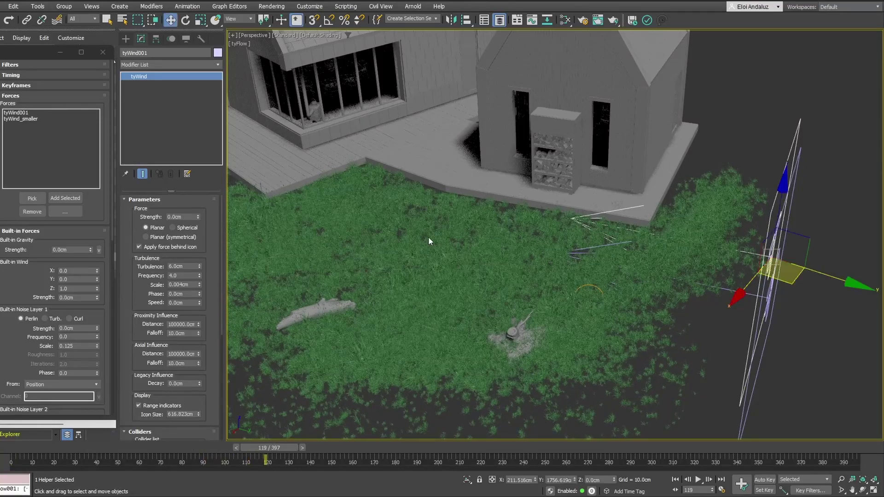
- Look through PhysCamera001 and play the grass animation, replaying it from frame 0 to frame 39
key("c")
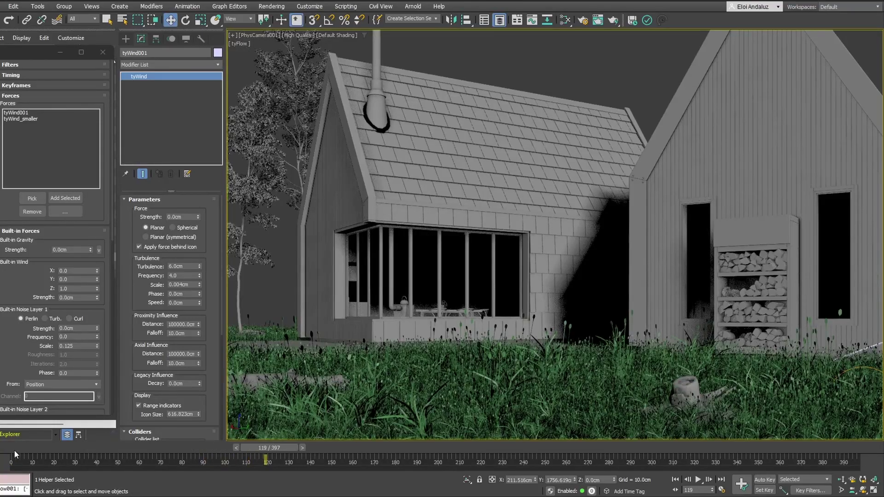
left_click_drag(15, 453, 83, 444)
left_click(699, 481)
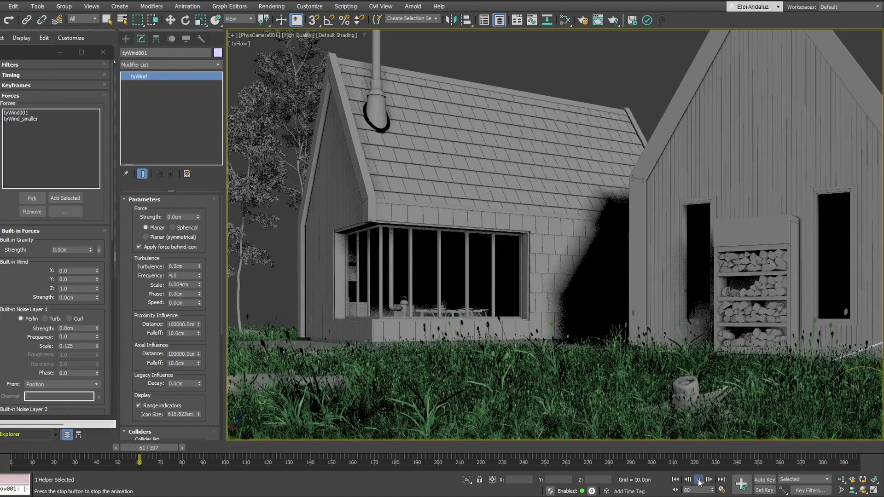
left_click(699, 481)
left_click(18, 449)
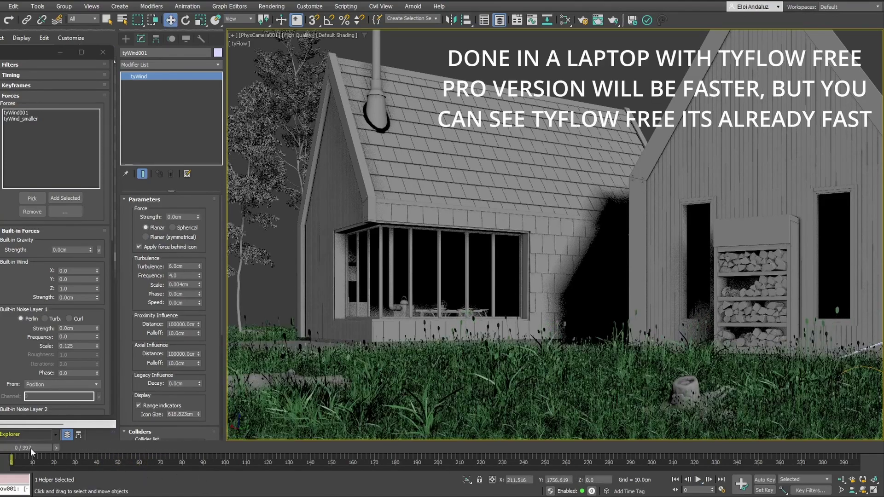
left_click(700, 481)
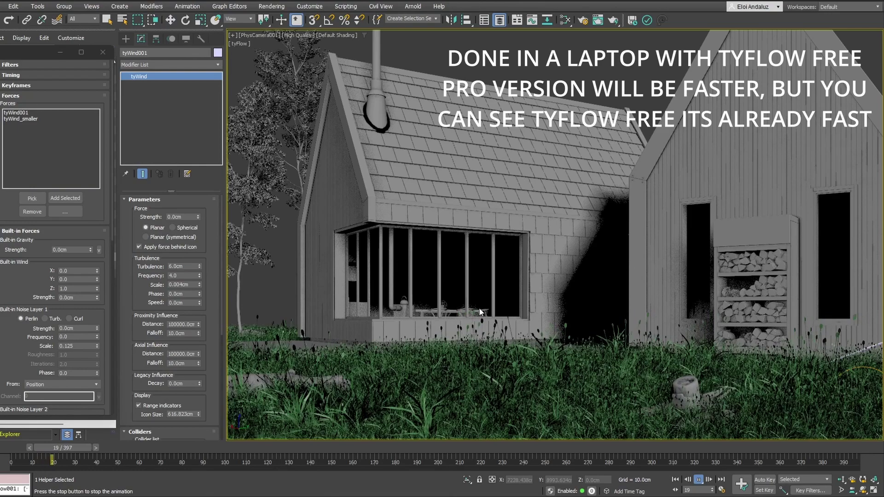
left_click(699, 481)
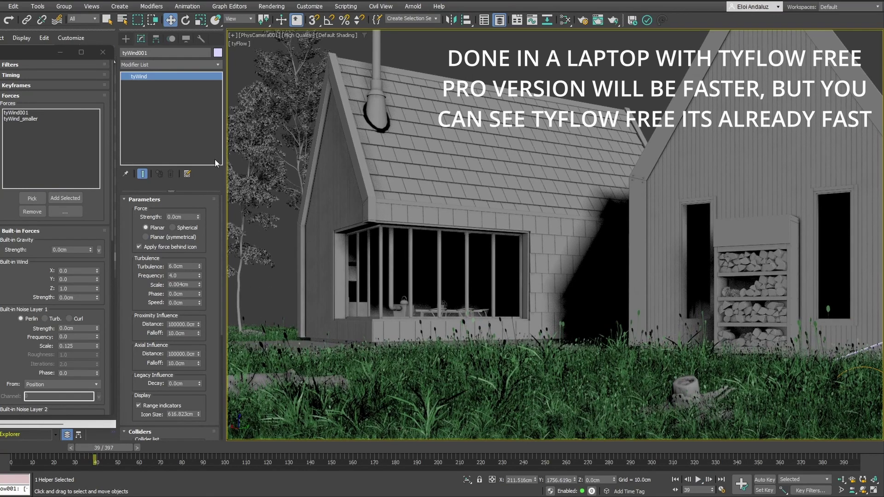
- Hide tyWind_smaller in the scene's tyflow layer and minimize the tyFlow editor
left_click_drag(50, 53, 89, 390)
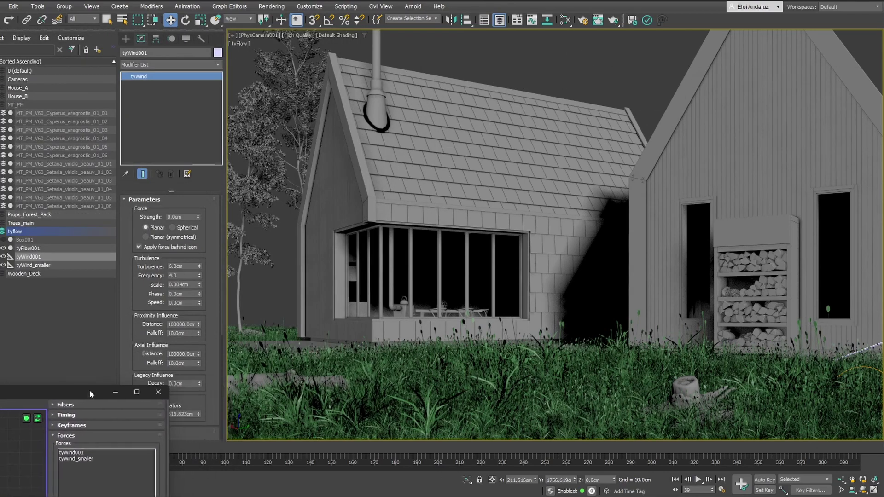
left_click(3, 265)
double_click(31, 257)
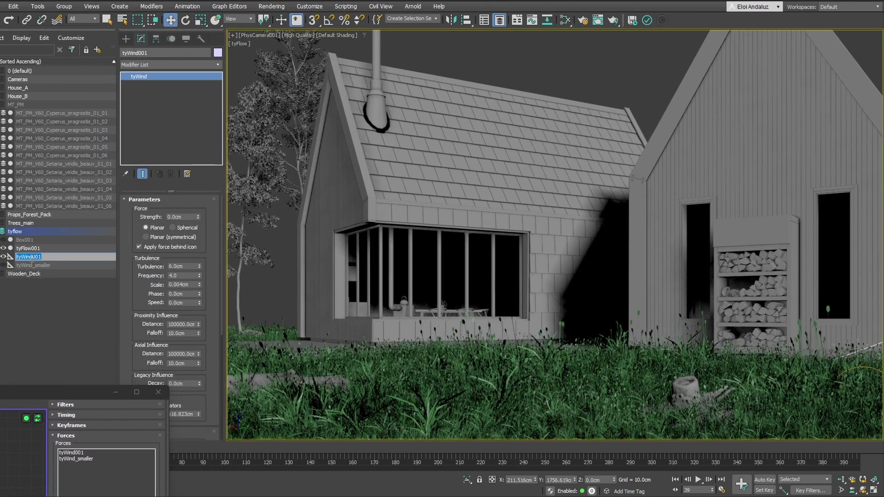
left_click(116, 392)
- Try a force strength of 5 cm on tyWind001 and return to frame 0
left_click(28, 249)
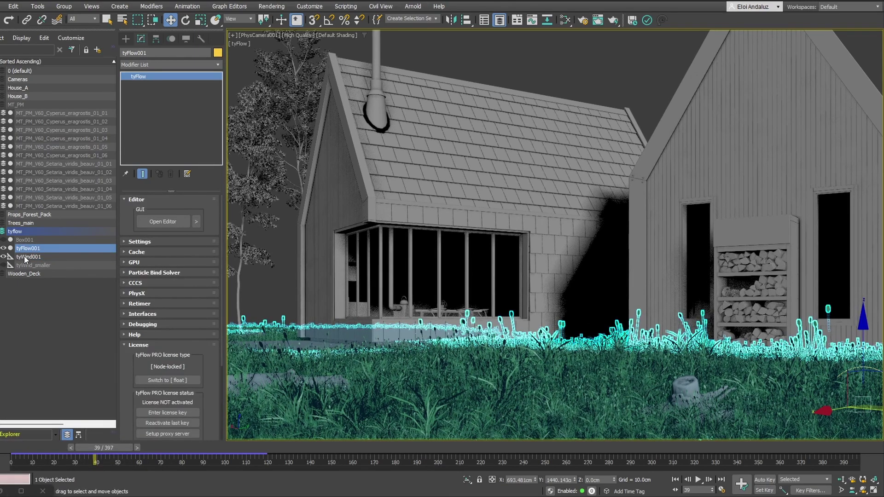
left_click(31, 257)
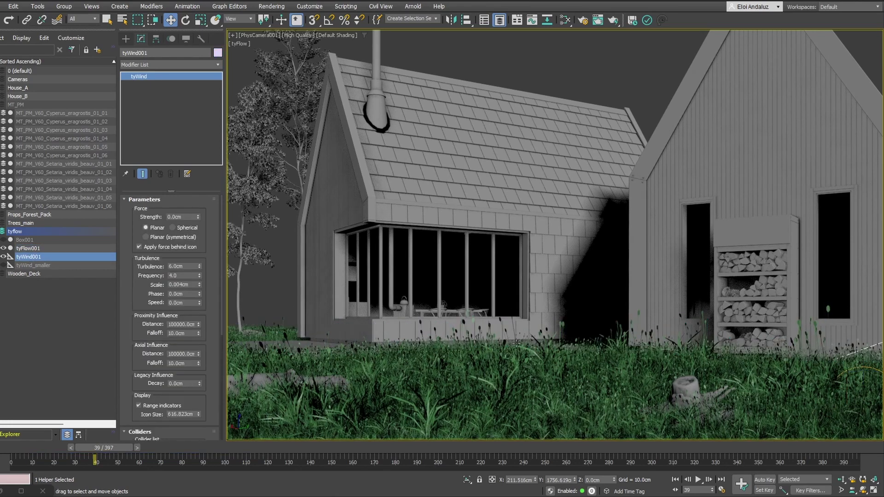
double_click(184, 217)
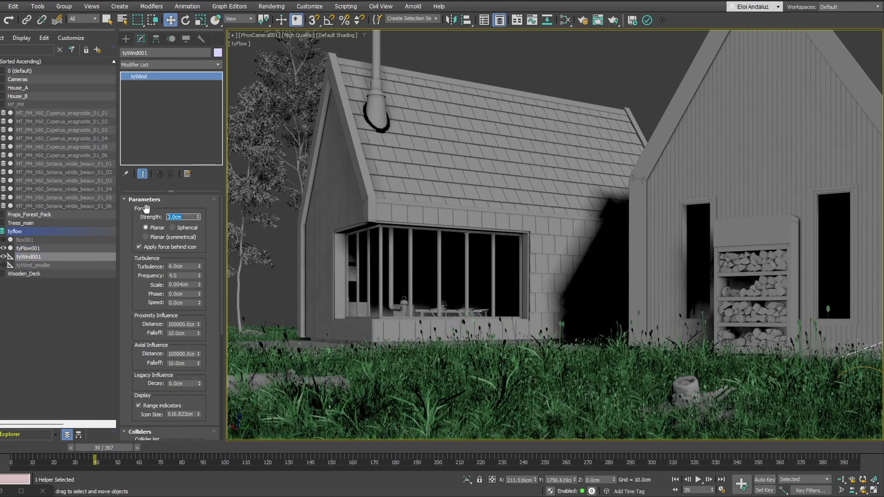
type("5")
key("Return")
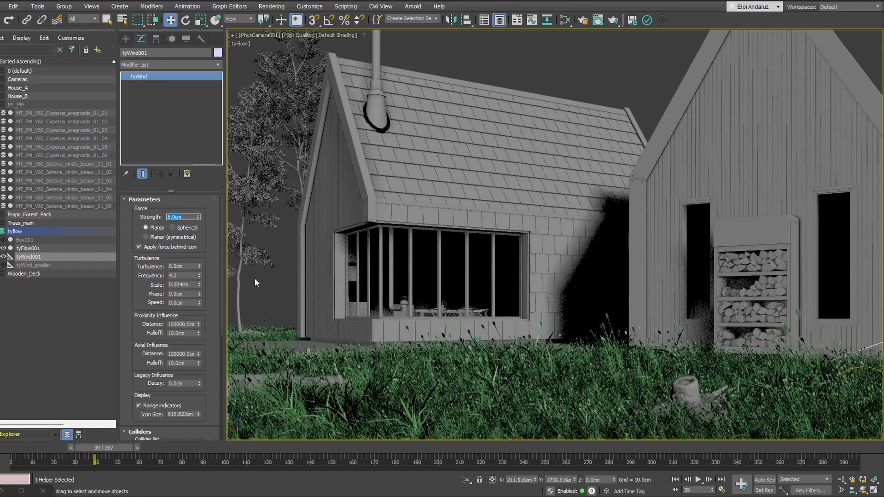
left_click(25, 447)
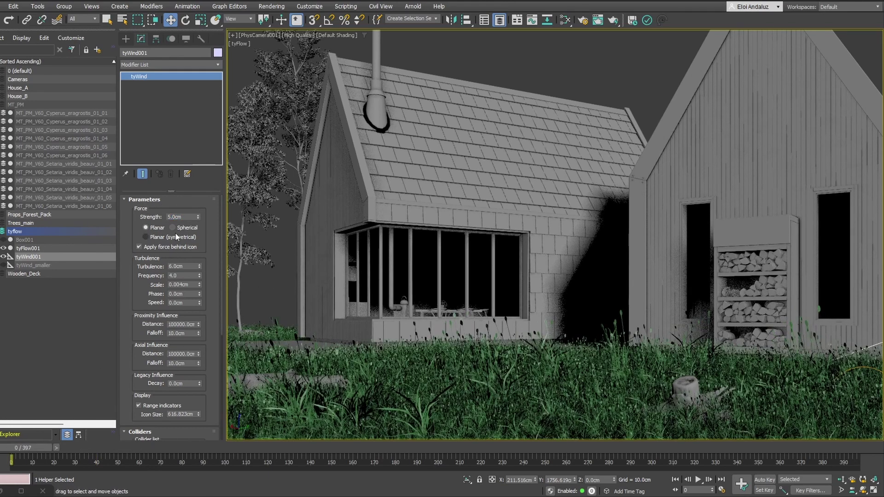
- Set the force strength of tyWind001 to 15 cm and preview the bending grass up to frame 13
left_click_drag(182, 215, 130, 219)
key("Return")
left_click_drag(3, 449, 29, 445)
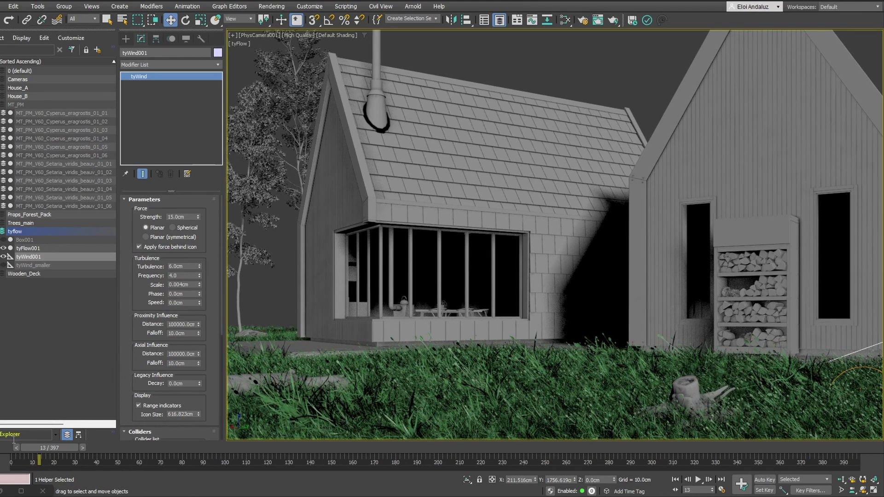
mouse_move(50, 446)
left_mouse_down()
mouse_move(4, 448)
mouse_move(58, 441)
mouse_move(29, 446)
mouse_move(40, 446)
left_mouse_up()
key("w")
- Unhide Box001 and add it to the collider list of tyWind001
left_click_drag(152, 328, 181, 135)
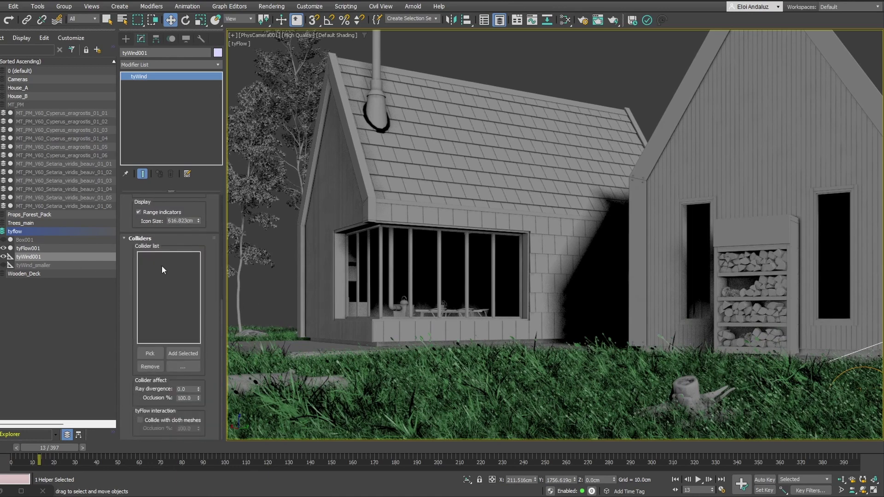
left_click(5, 240)
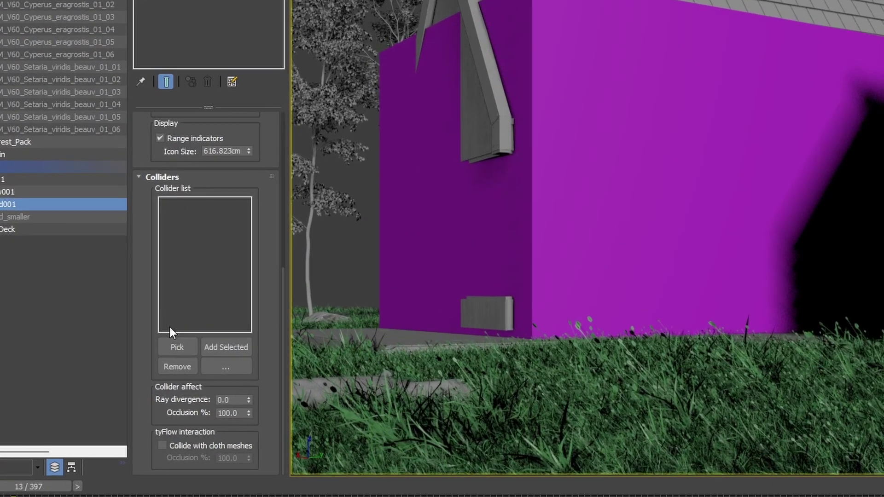
left_click(150, 353)
left_click(603, 146)
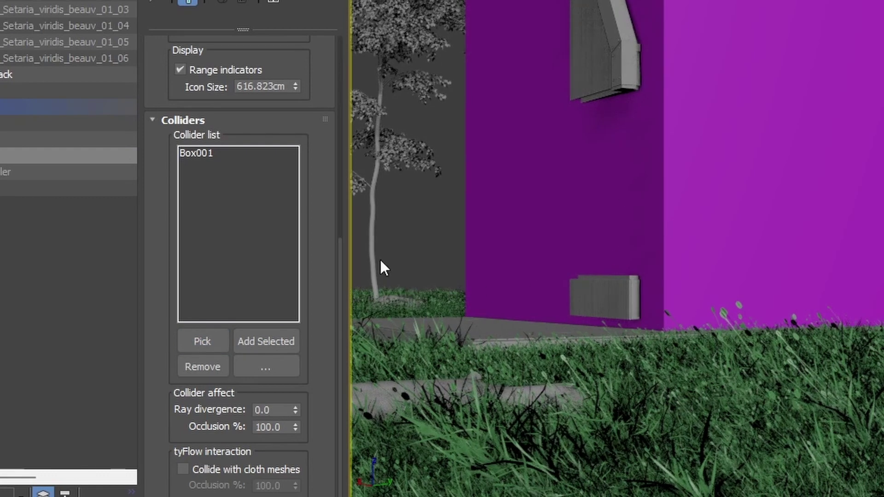
- Try a collider occlusion of 0% on tyWind001 and restore it to 100%
right_click(294, 426)
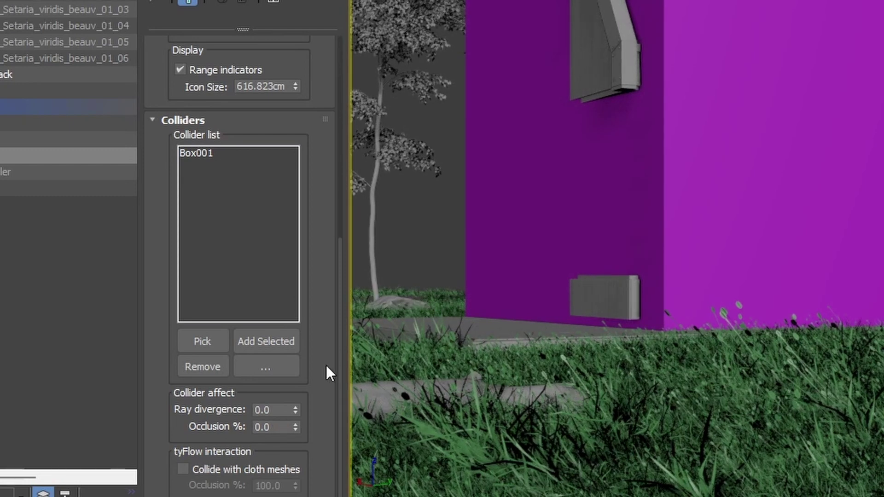
left_click_drag(276, 427, 161, 430)
type("100")
key("Return")
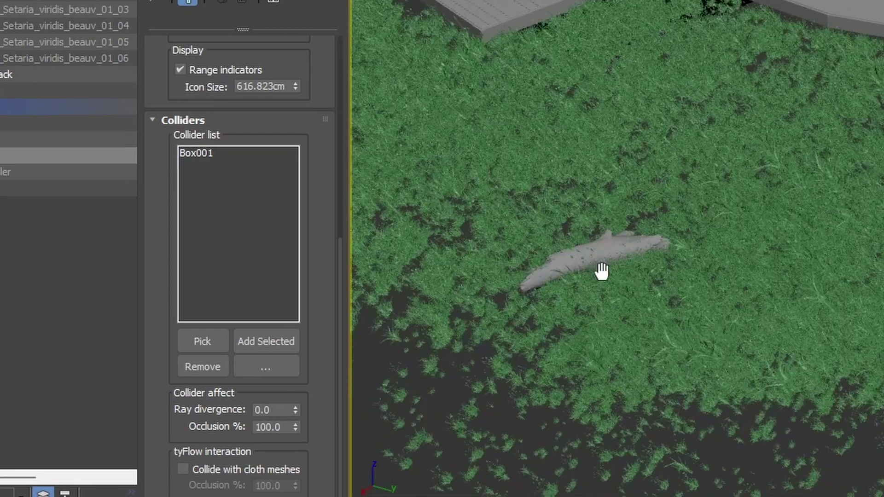
- Compare tyWind001's collider occlusion at 0% and 100% on the grass beside the wooden deck, ending at 100%
middle_click_drag(600, 270, 881, 304)
scroll(613, 66, "down", 5)
middle_click_drag(629, 67, 635, 69, "alt")
scroll(606, 65, "up", 4)
scroll(606, 65, "up", 5)
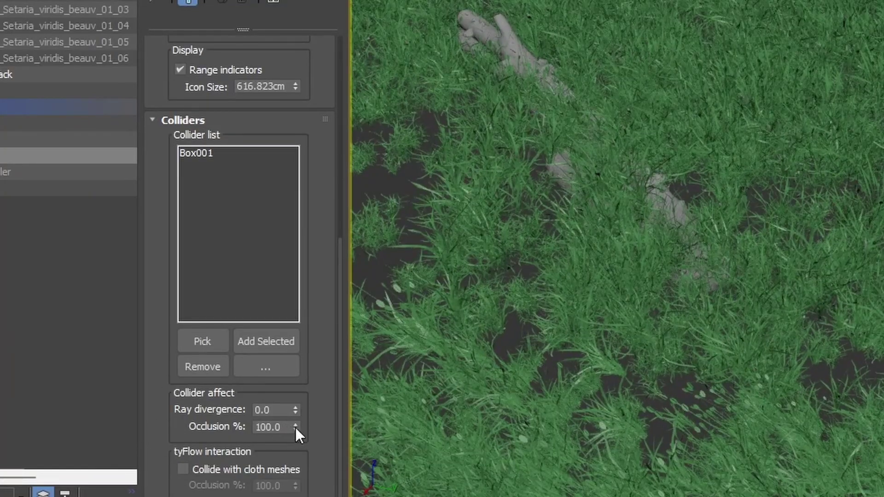
right_click(295, 427)
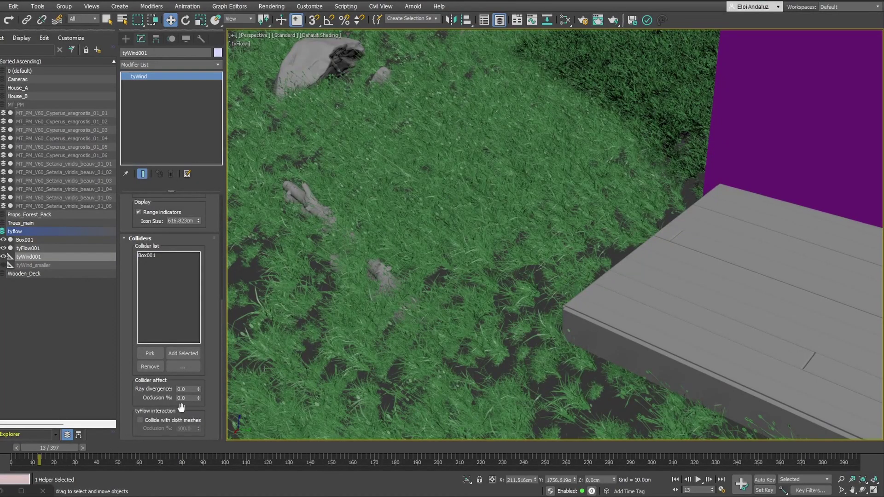
left_click_drag(188, 398, 59, 392)
type("100")
key("Return")
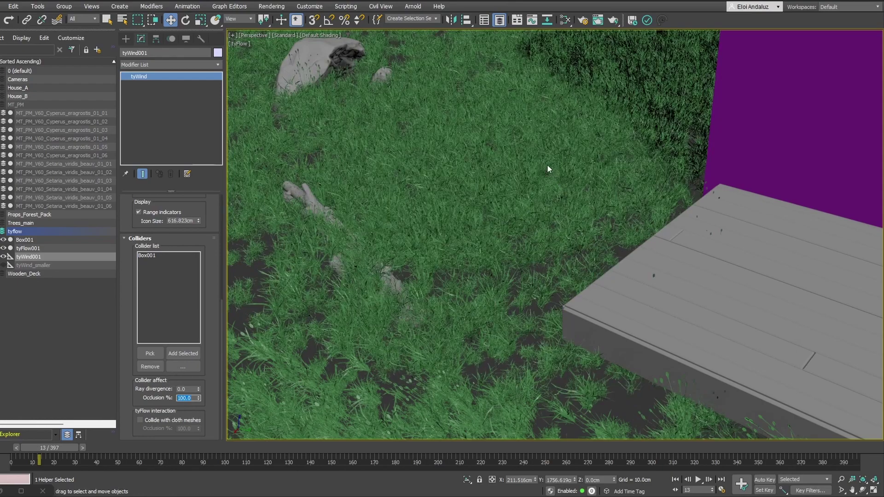
- Preview the grass around the deck up to frame 38, check the collider list of tyWind_smaller and go back to frame 16
scroll(450, 207, "down", 10)
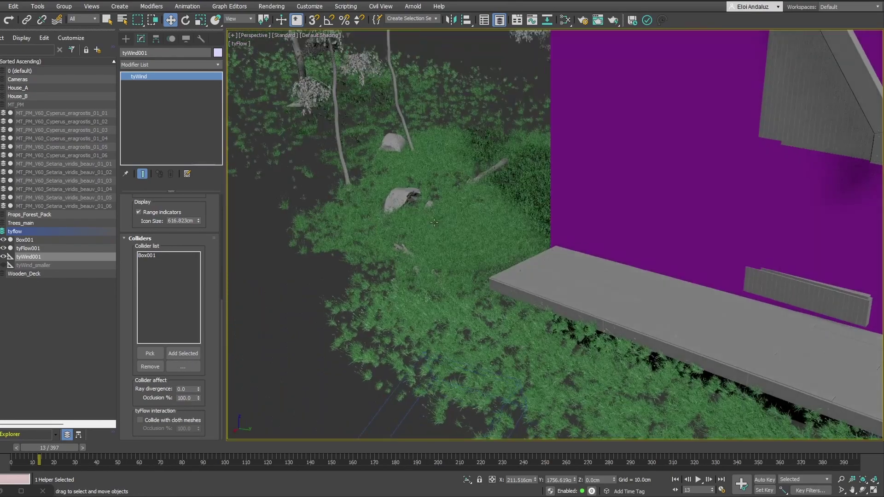
scroll(475, 249, "up", 4)
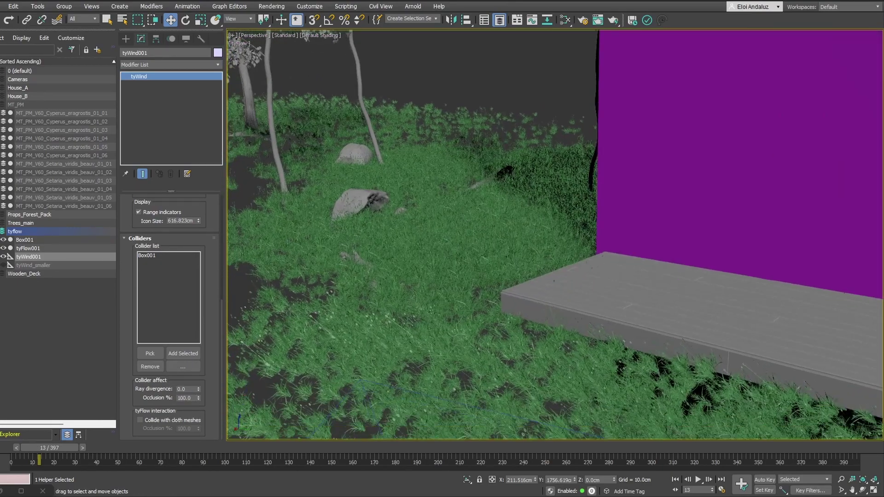
left_click_drag(7, 449, 90, 442)
left_click(37, 265)
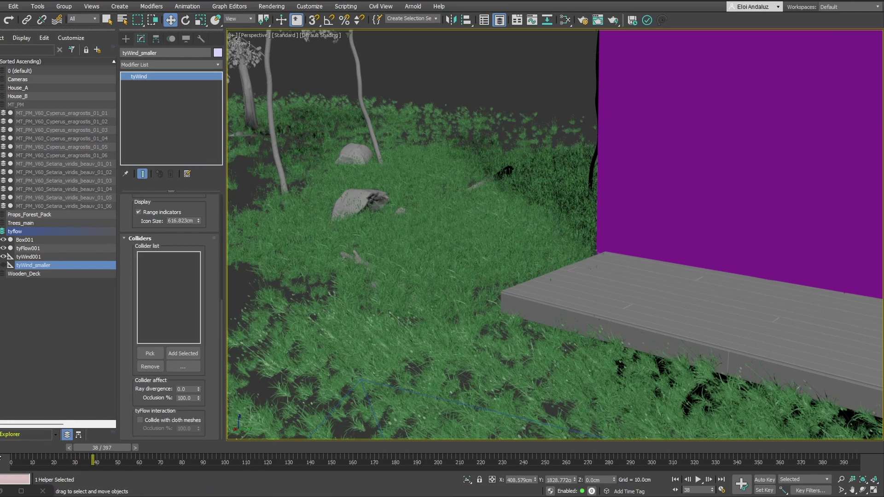
left_click_drag(0, 455, 46, 446)
key("w")
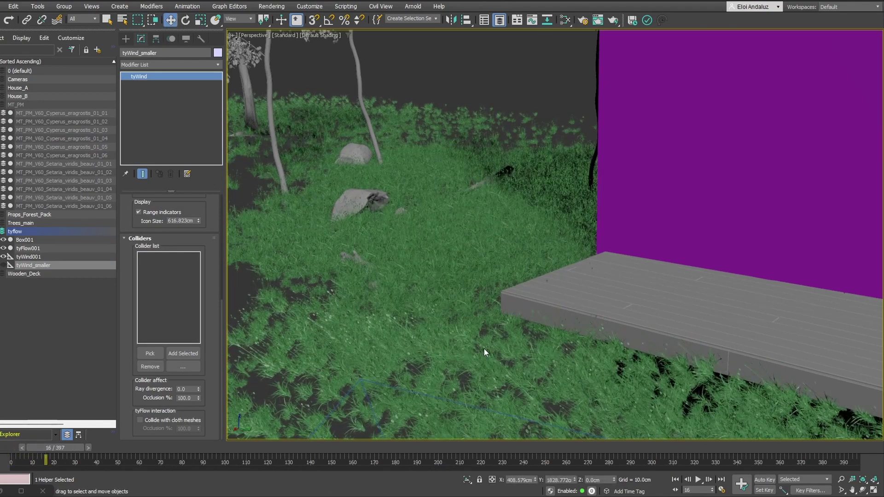
- Switch to the PhysCamera001 view and hide Box001
left_click(32, 257)
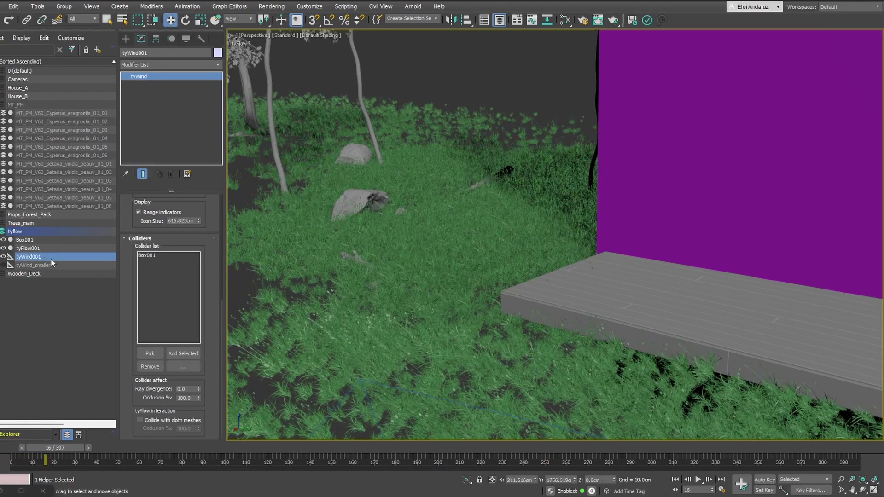
key("c")
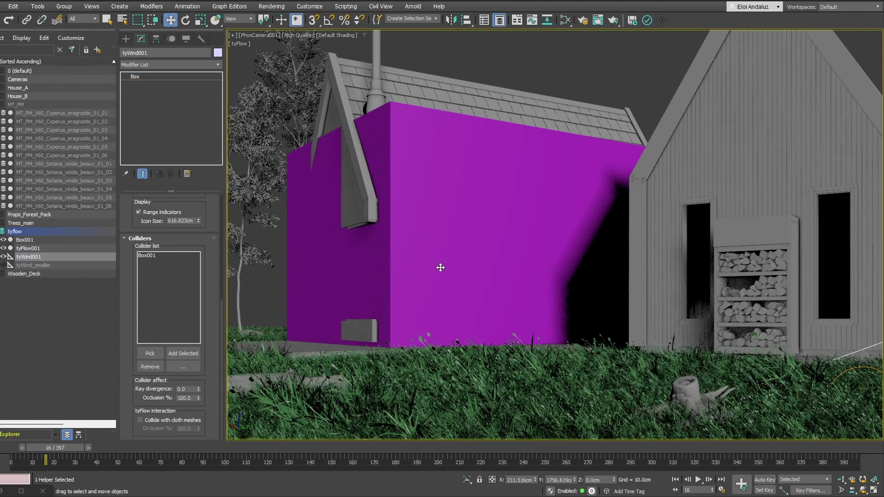
left_click(420, 262)
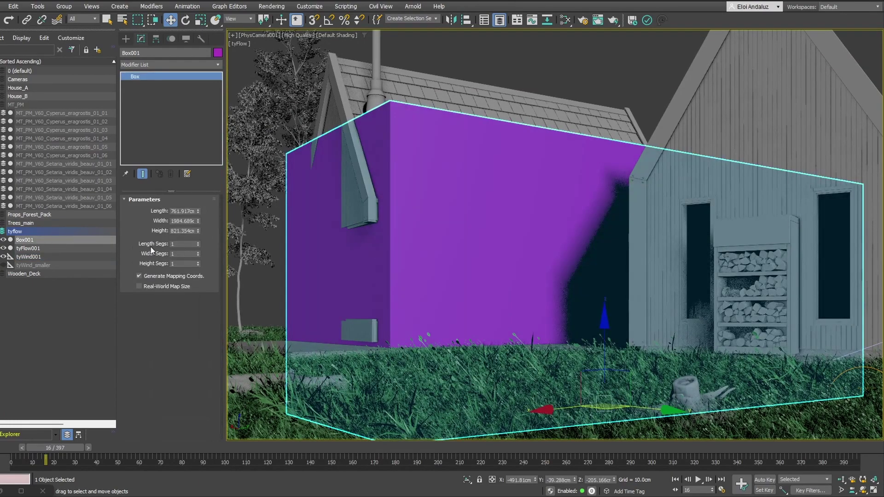
left_click(4, 241)
- Try force strengths of 10 cm, 5 cm and 7 cm on tyWind001
left_click(24, 257)
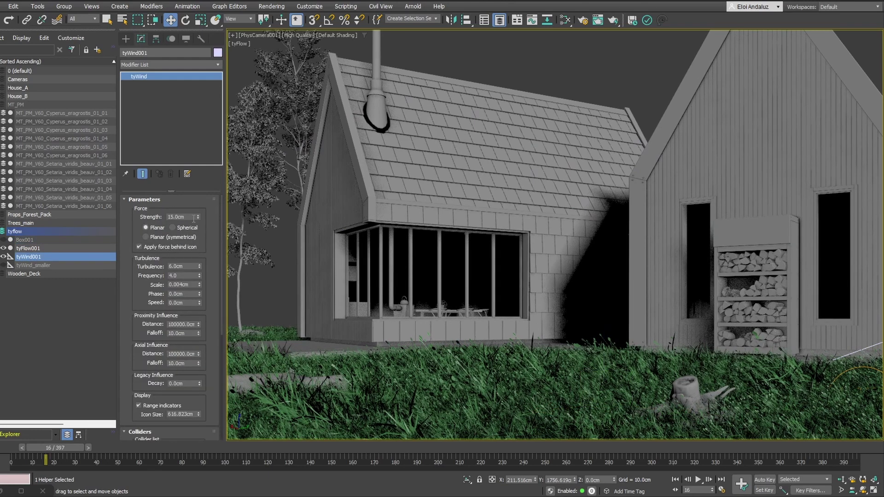
left_click_drag(189, 217, 154, 219)
type("10")
key("Return")
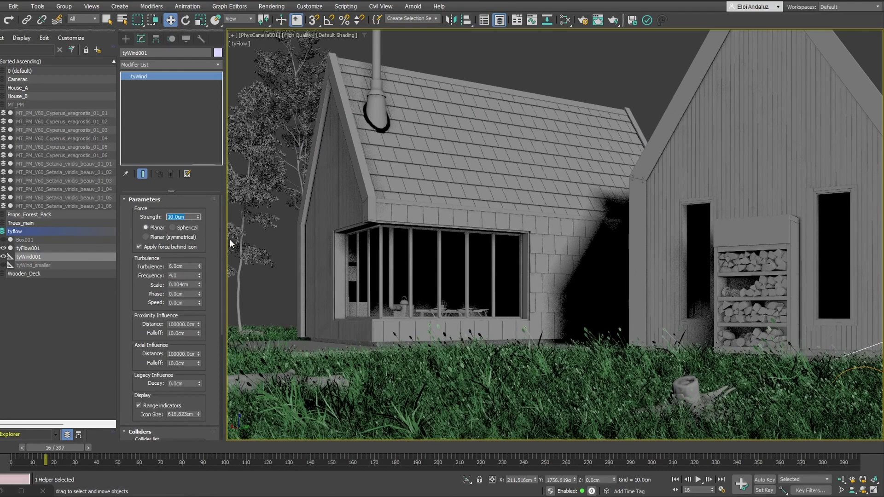
type("5")
key("Return")
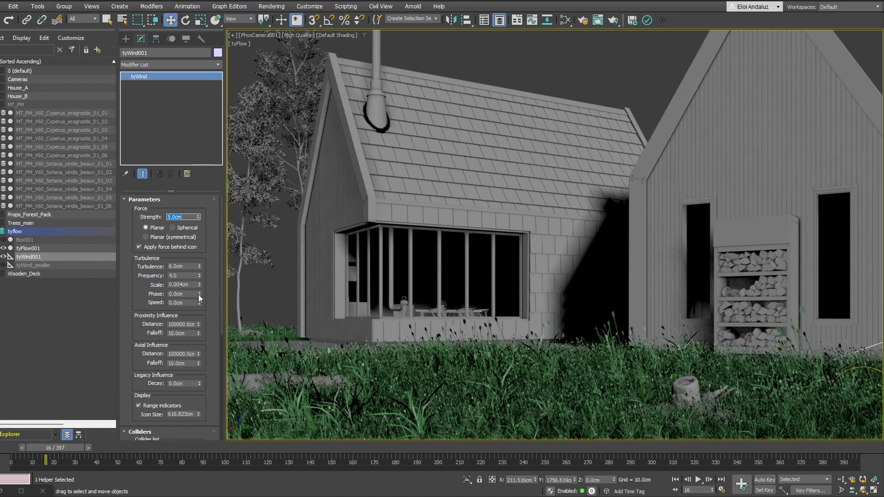
type("7")
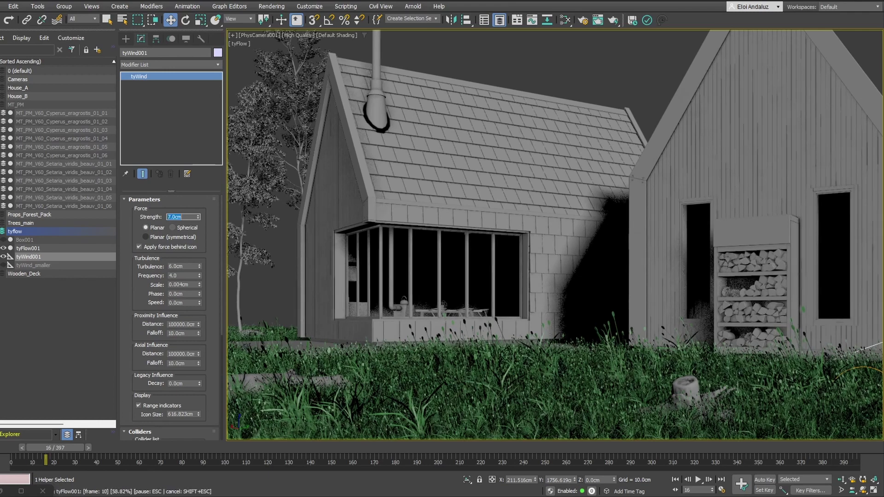
key("Return")
- Restore the tyFlow editor, select the Wobble operator in Event_001 and place the editor clear of the camera view
left_click(4, 492)
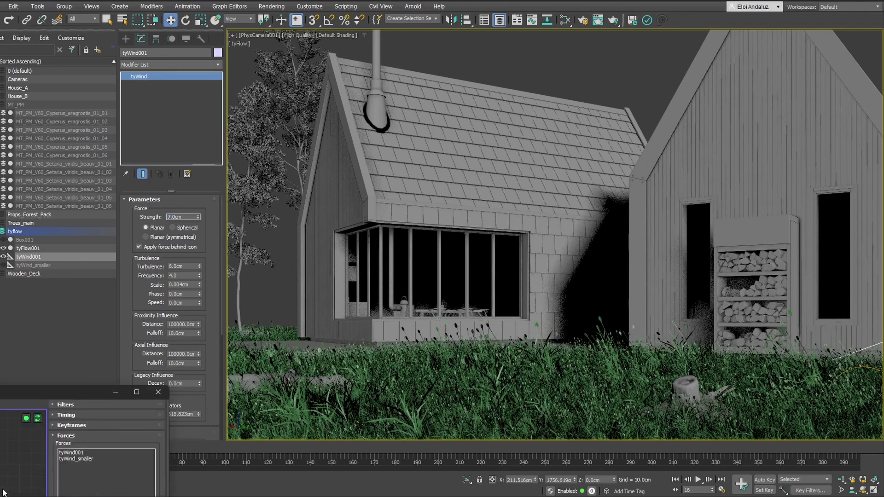
left_click_drag(28, 393, 253, 85)
left_click(88, 213)
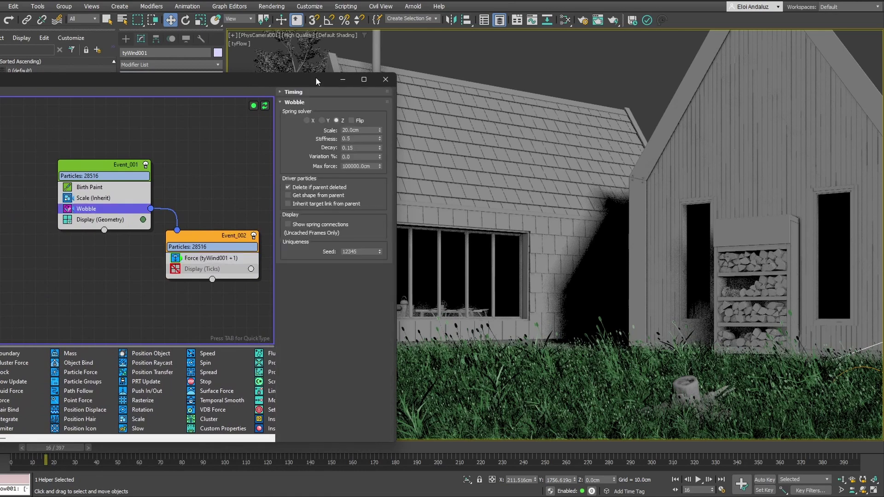
left_click_drag(316, 78, 141, 95)
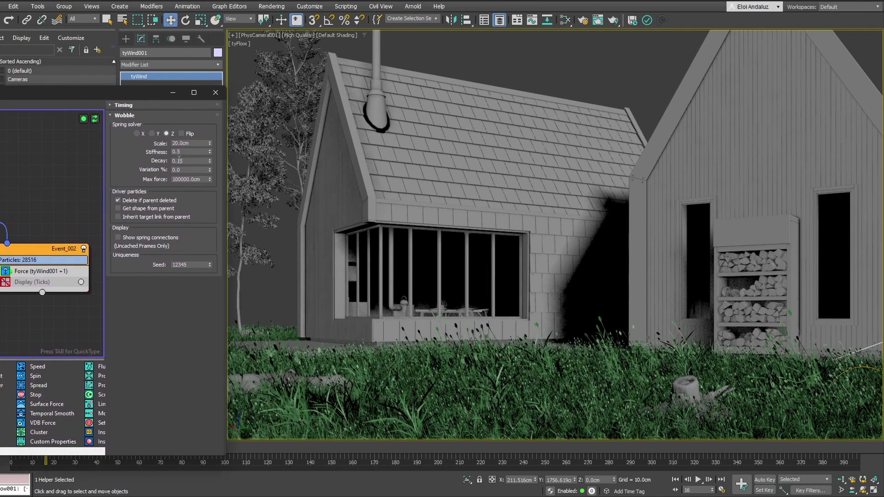
left_click(173, 152)
left_click_drag(105, 96, 94, 75)
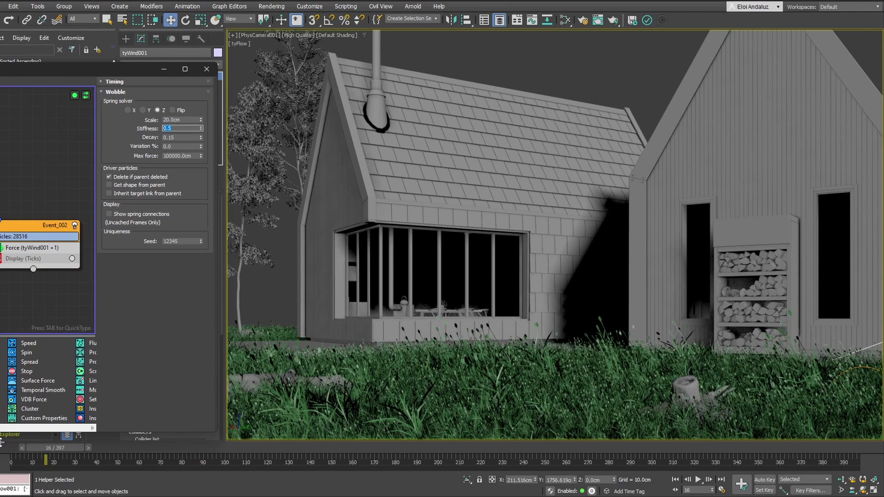
- Try a Wobble stiffness of 0.1 and preview the grass motion up to frame 68
left_click_drag(2, 446, 77, 441)
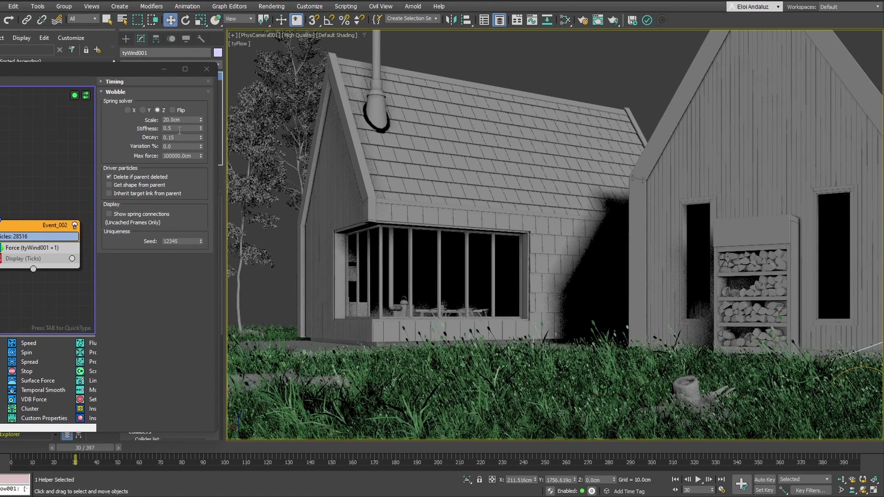
left_click_drag(178, 128, 73, 128)
type("0.1")
key("Return")
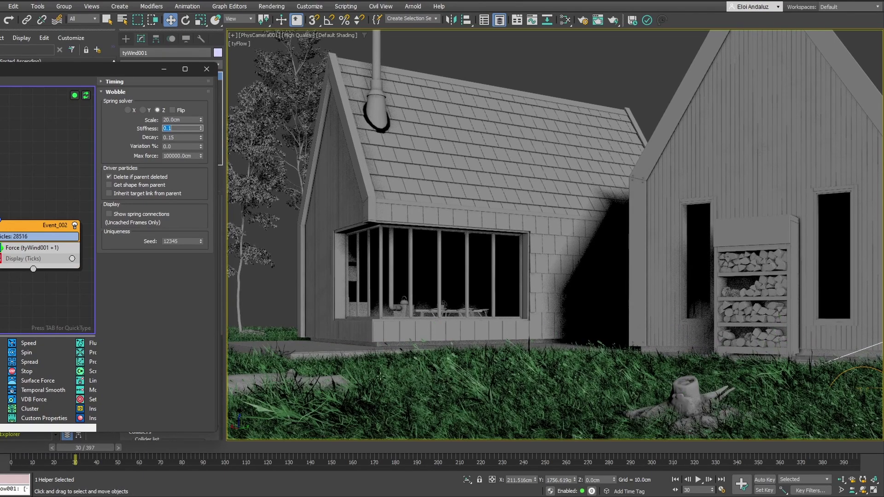
left_click_drag(10, 449, 259, 424)
left_click_drag(107, 432, 159, 441)
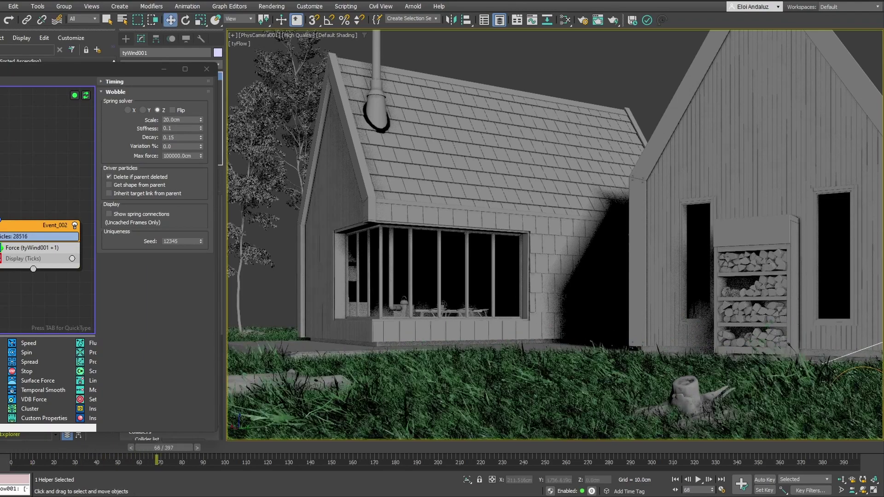
- Set the Wobble stiffness to 0.2
key("w")
double_click(175, 130)
type("0.2")
key("Return")
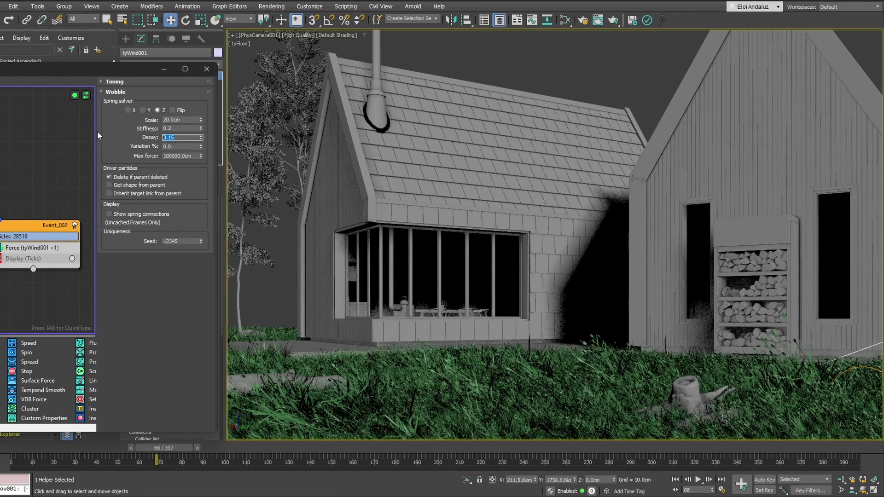
- Try Wobble decay values of 0.9 and 0, previewing the grass motion with each
double_click(180, 139)
key("BackSpace")
type(".9")
key("Return")
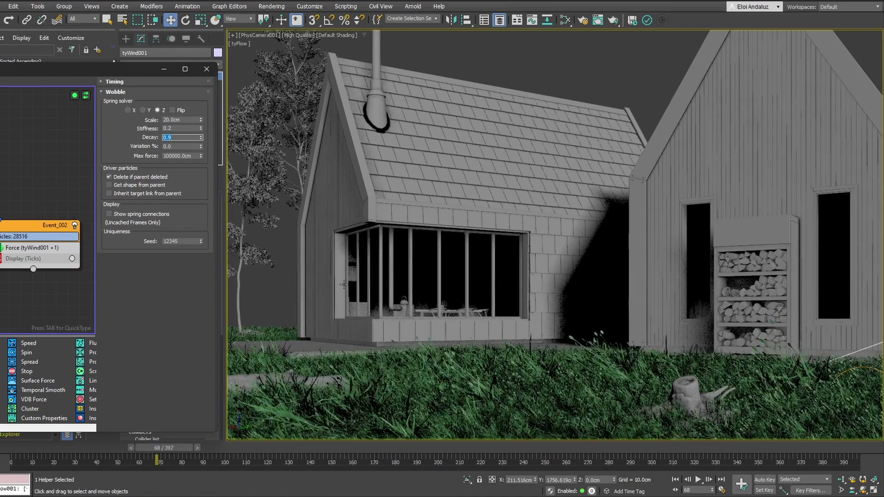
left_click_drag(164, 448, 253, 424)
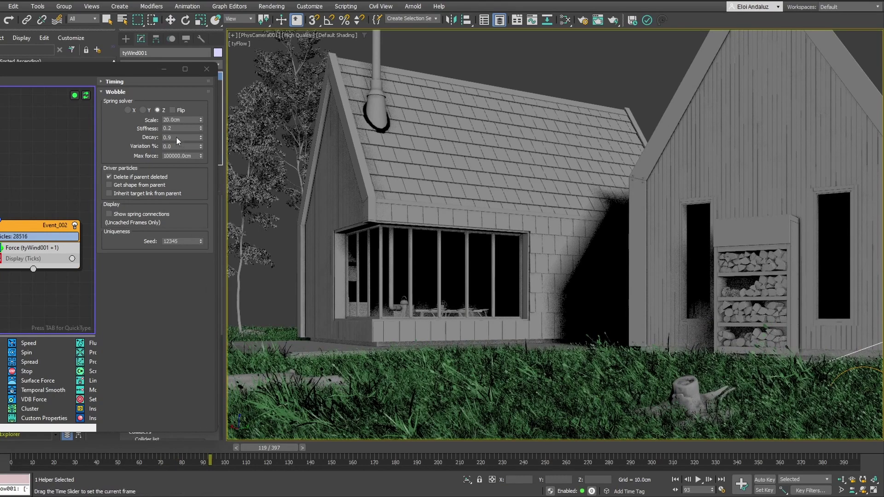
right_click(201, 139)
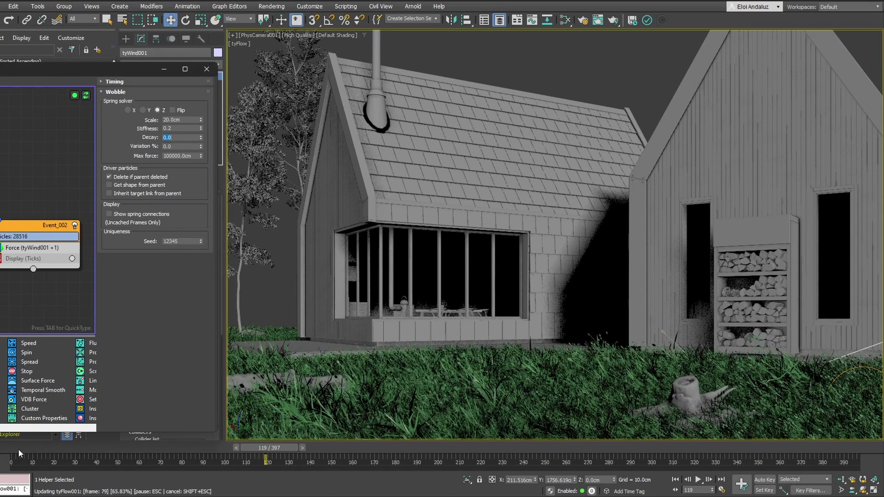
left_click_drag(19, 449, 142, 445)
- Set the Wobble decay to 0.2 and the variation to 30%, and preview the motion up to frame 39
double_click(178, 137)
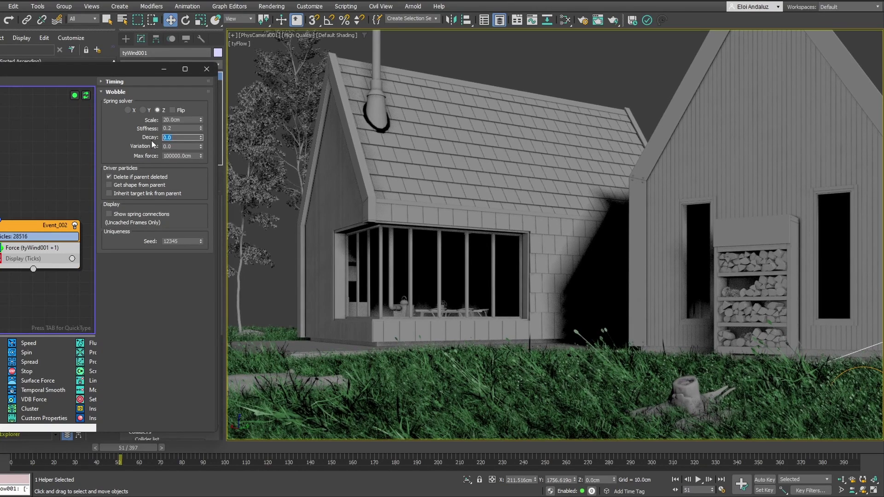
key("Return")
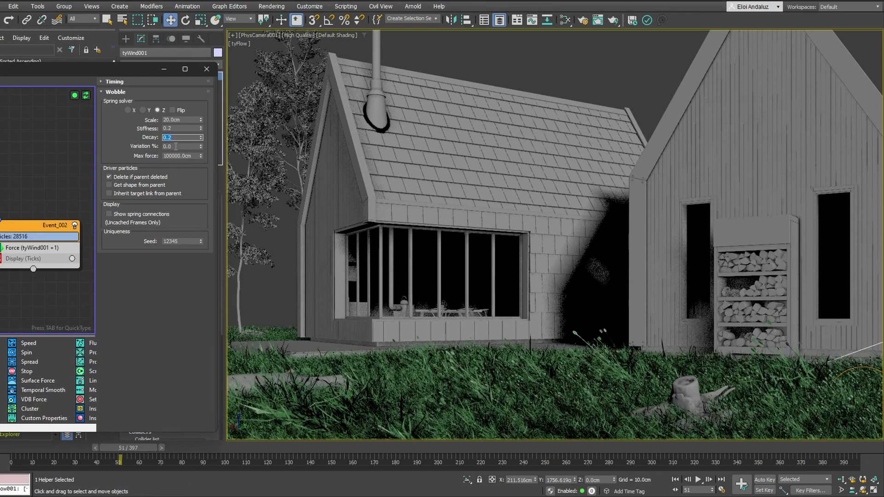
key("Tab")
type("40")
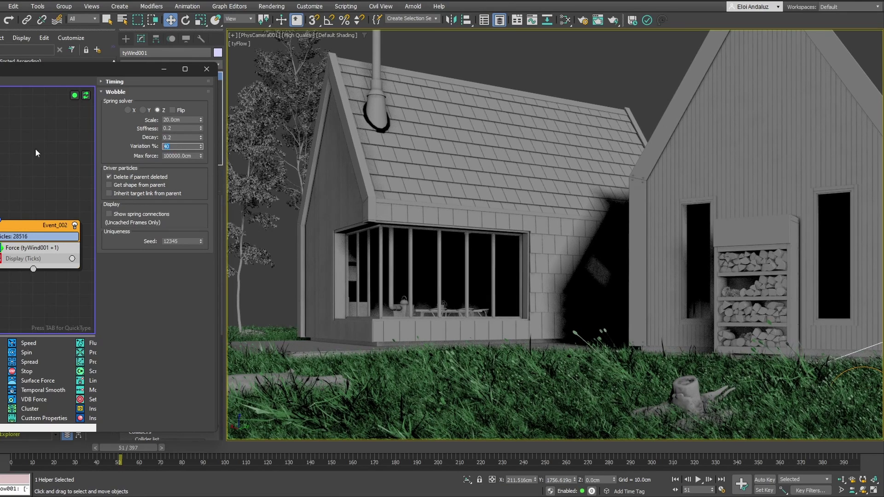
type("0")
key("Return")
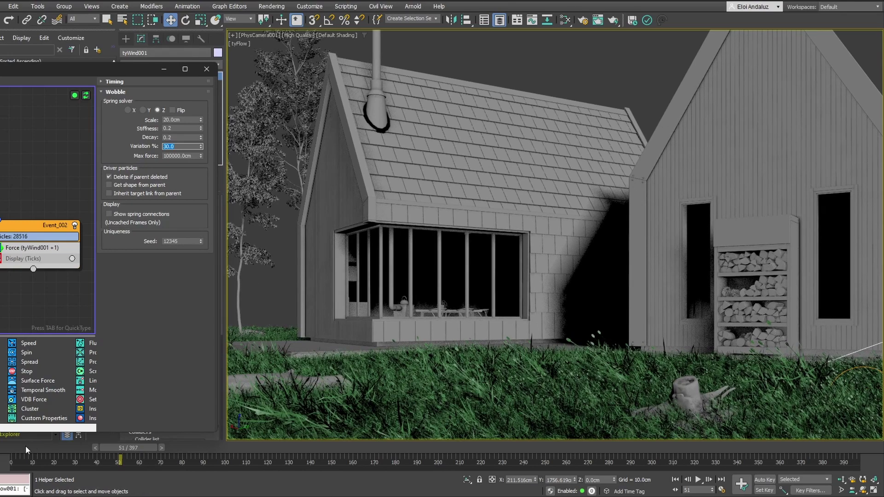
left_click_drag(26, 446, 103, 441)
- Move the tyFlow editor off the wind parameters and set the force strength of tyWind001 to 5 cm
left_click_drag(139, 78, 178, 381)
double_click(180, 216)
type("5")
key("Return")
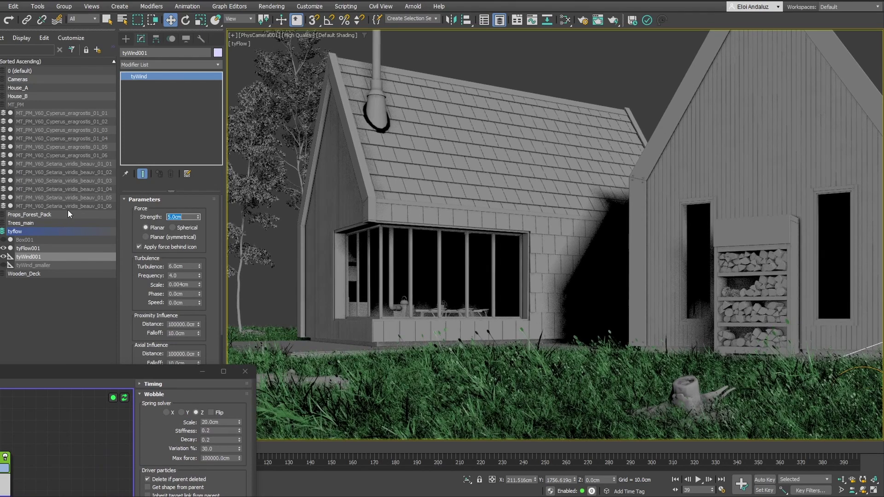
- Set the turbulence of tyWind001 to 4 cm and select tyWind_smaller to check its settings
double_click(187, 268)
type("5")
key("Return")
type("4")
key("Return")
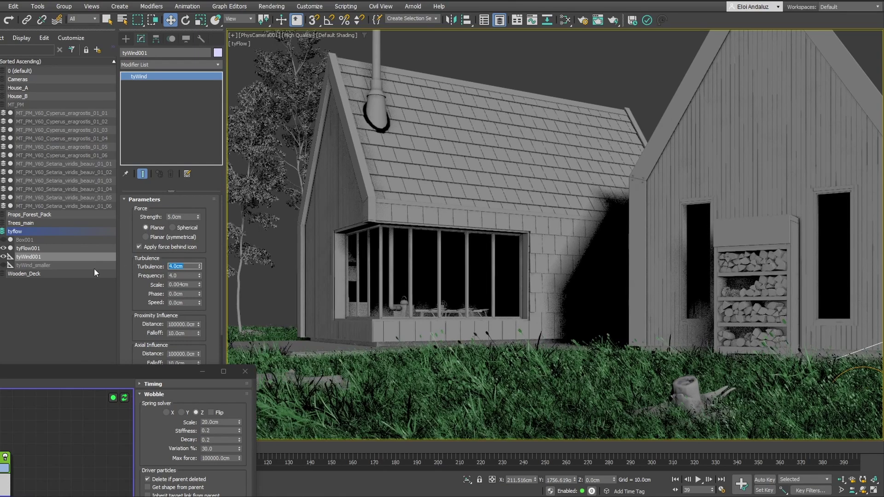
left_click(66, 265)
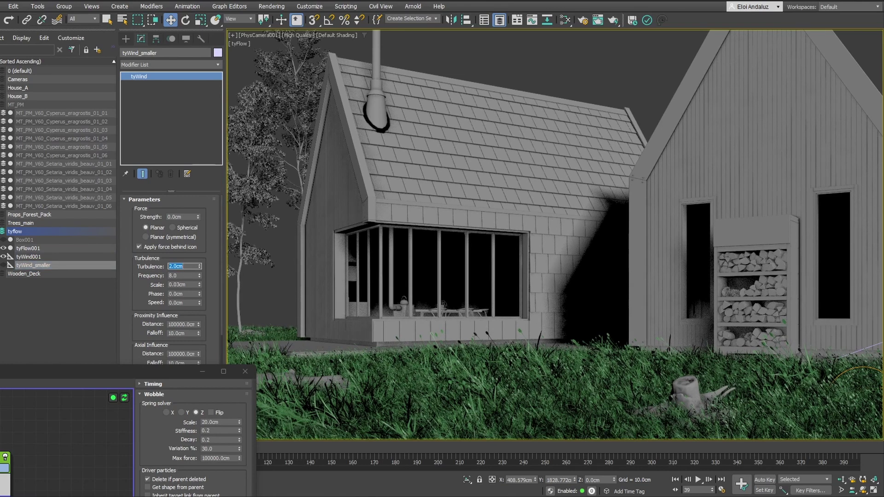
- Set the scale value of Event_001's Scale operator to 90% on all axes and move the editor aside
left_click_drag(82, 367, 175, 63)
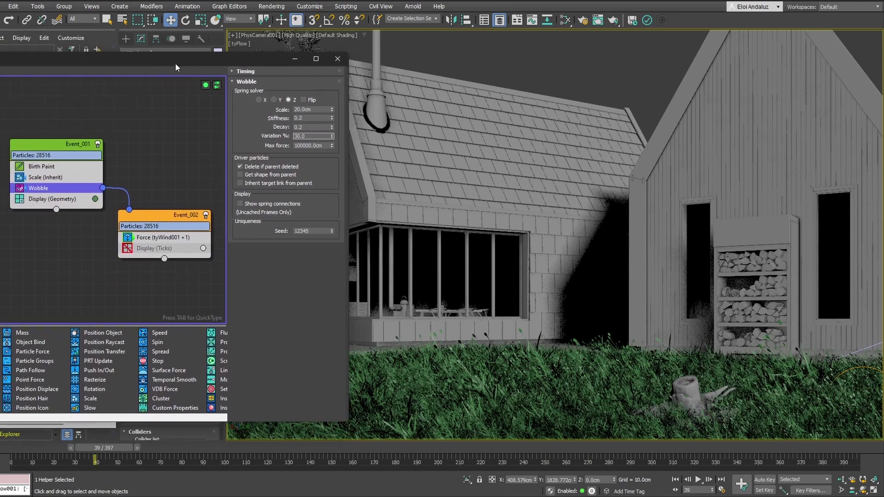
left_click(51, 177)
left_click_drag(325, 141, 271, 141)
type("90")
key("Return")
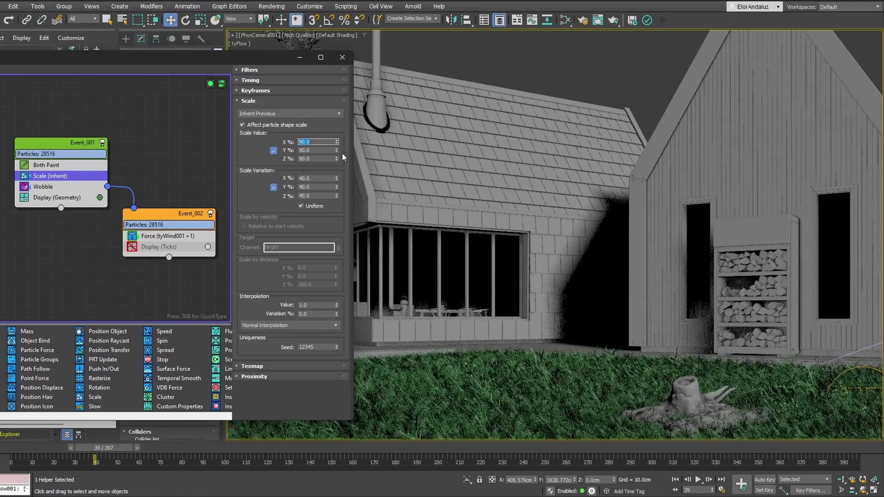
left_click_drag(270, 62, 123, 67)
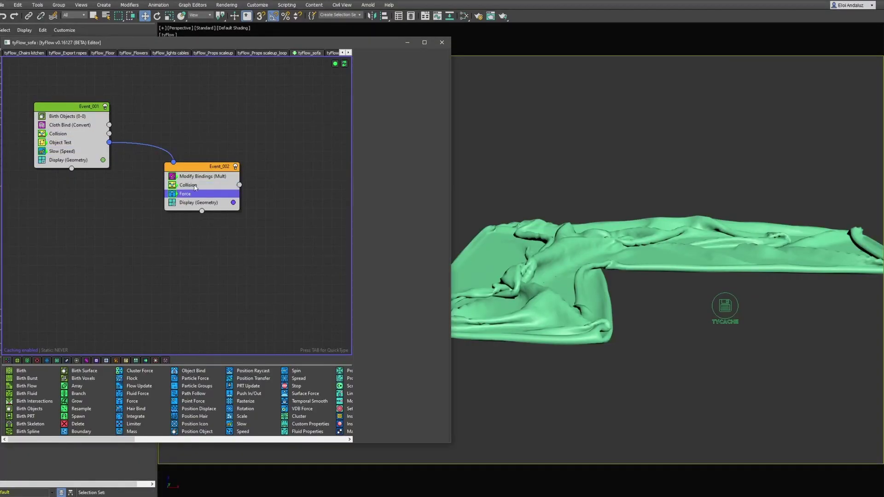
- Close the tyFlow editor in the sofa scene and toggle the edged-faces display of the sofa mesh
left_click(443, 44)
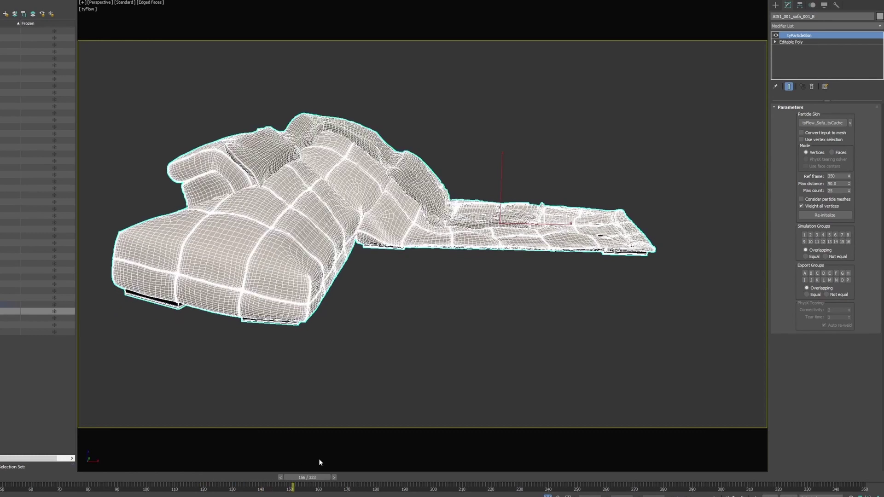
key("F4")
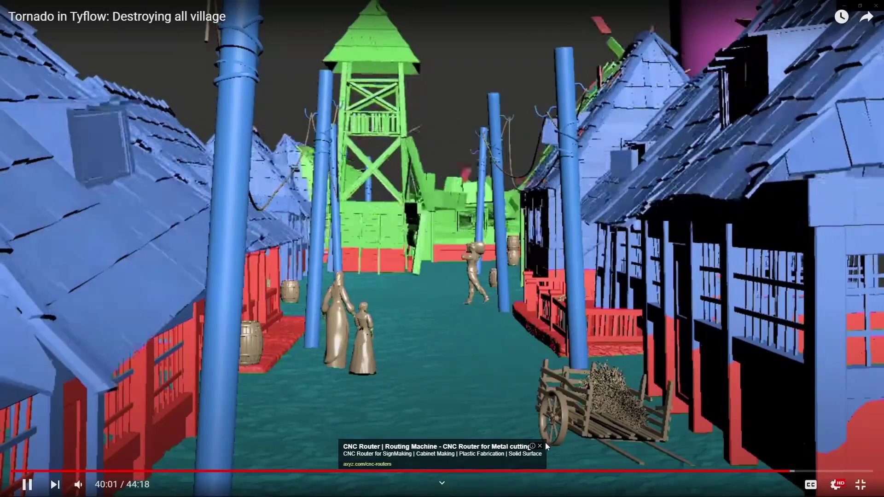